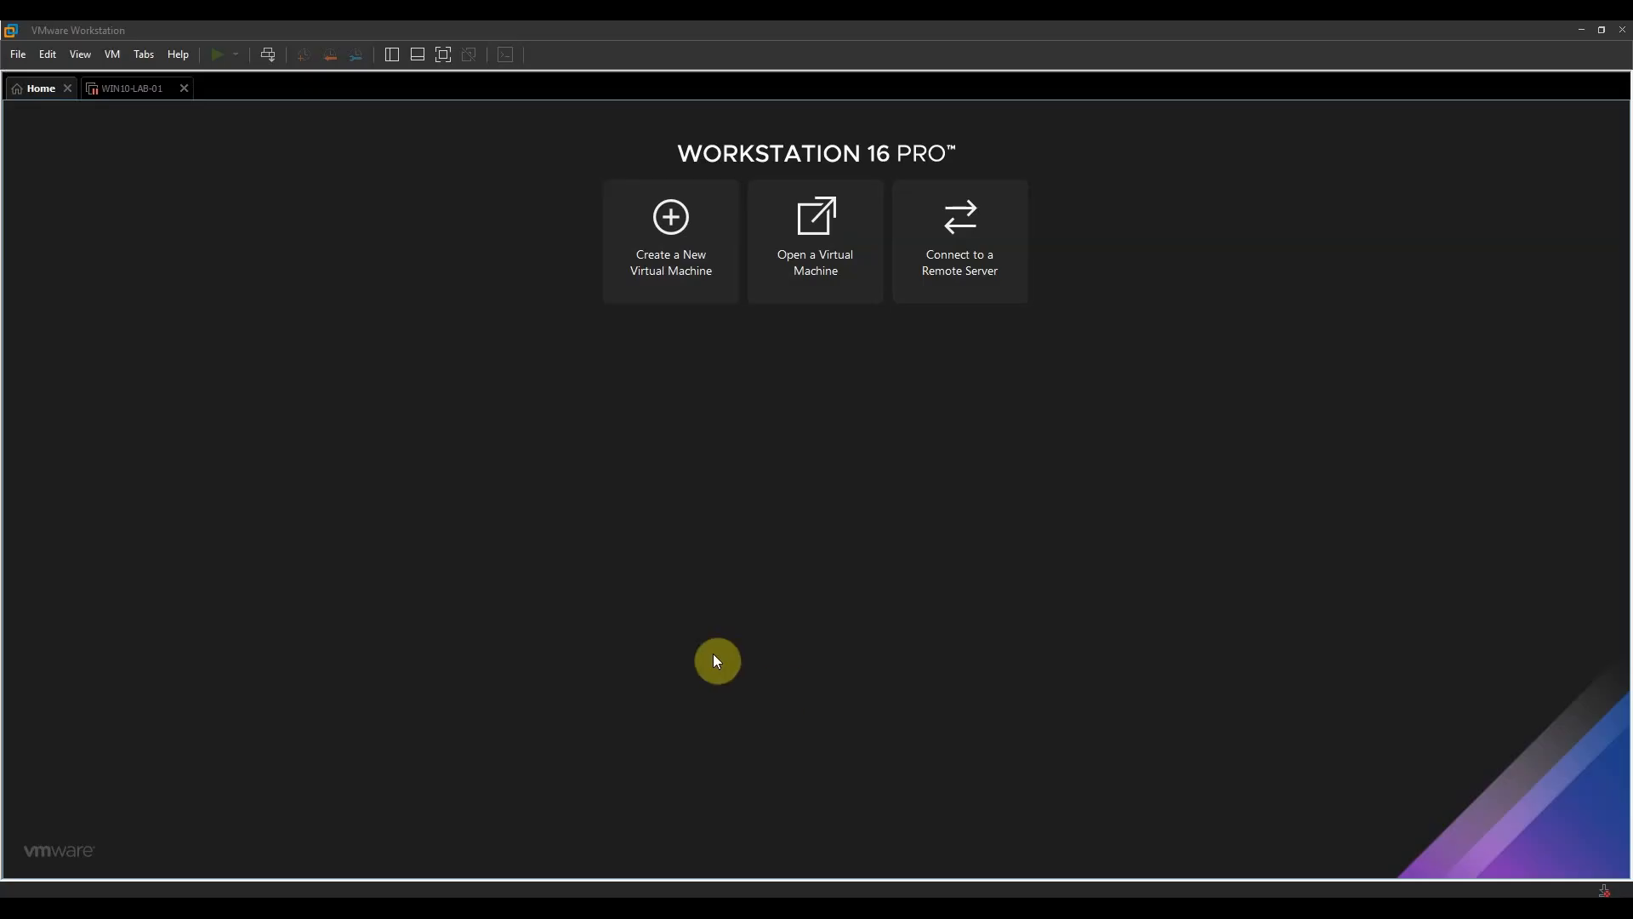
- Start a new typical virtual machine with the operating system installed later, choosing Linux with the Ubuntu version as guest
{"action": "left_click", "coordinate": [673, 267]}
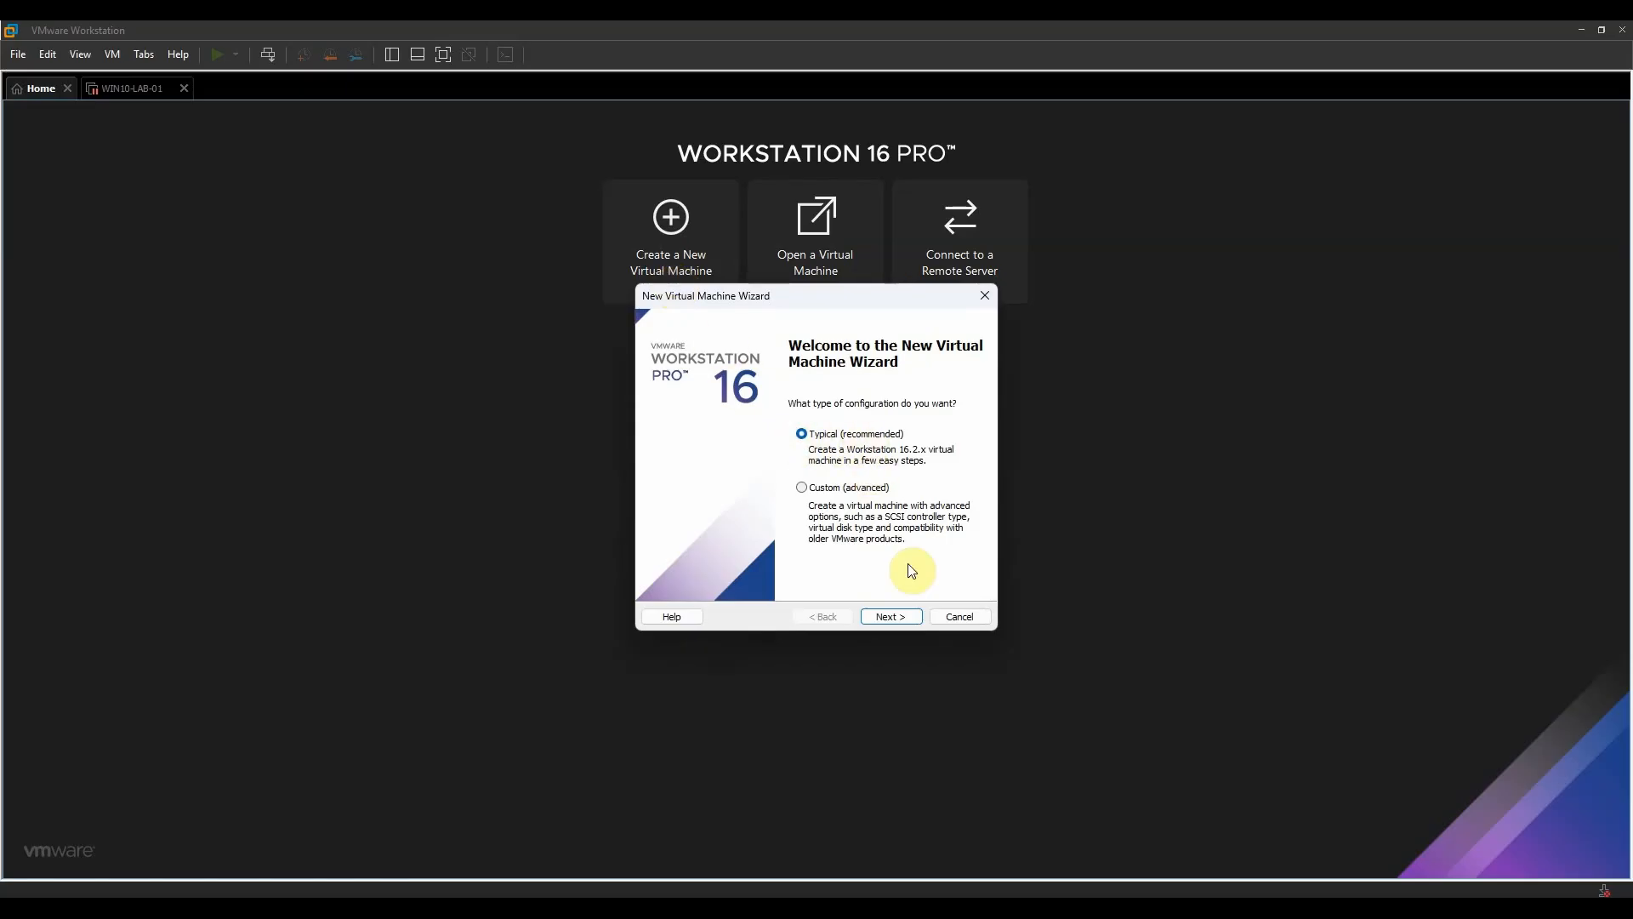
{"action": "left_click", "coordinate": [897, 617]}
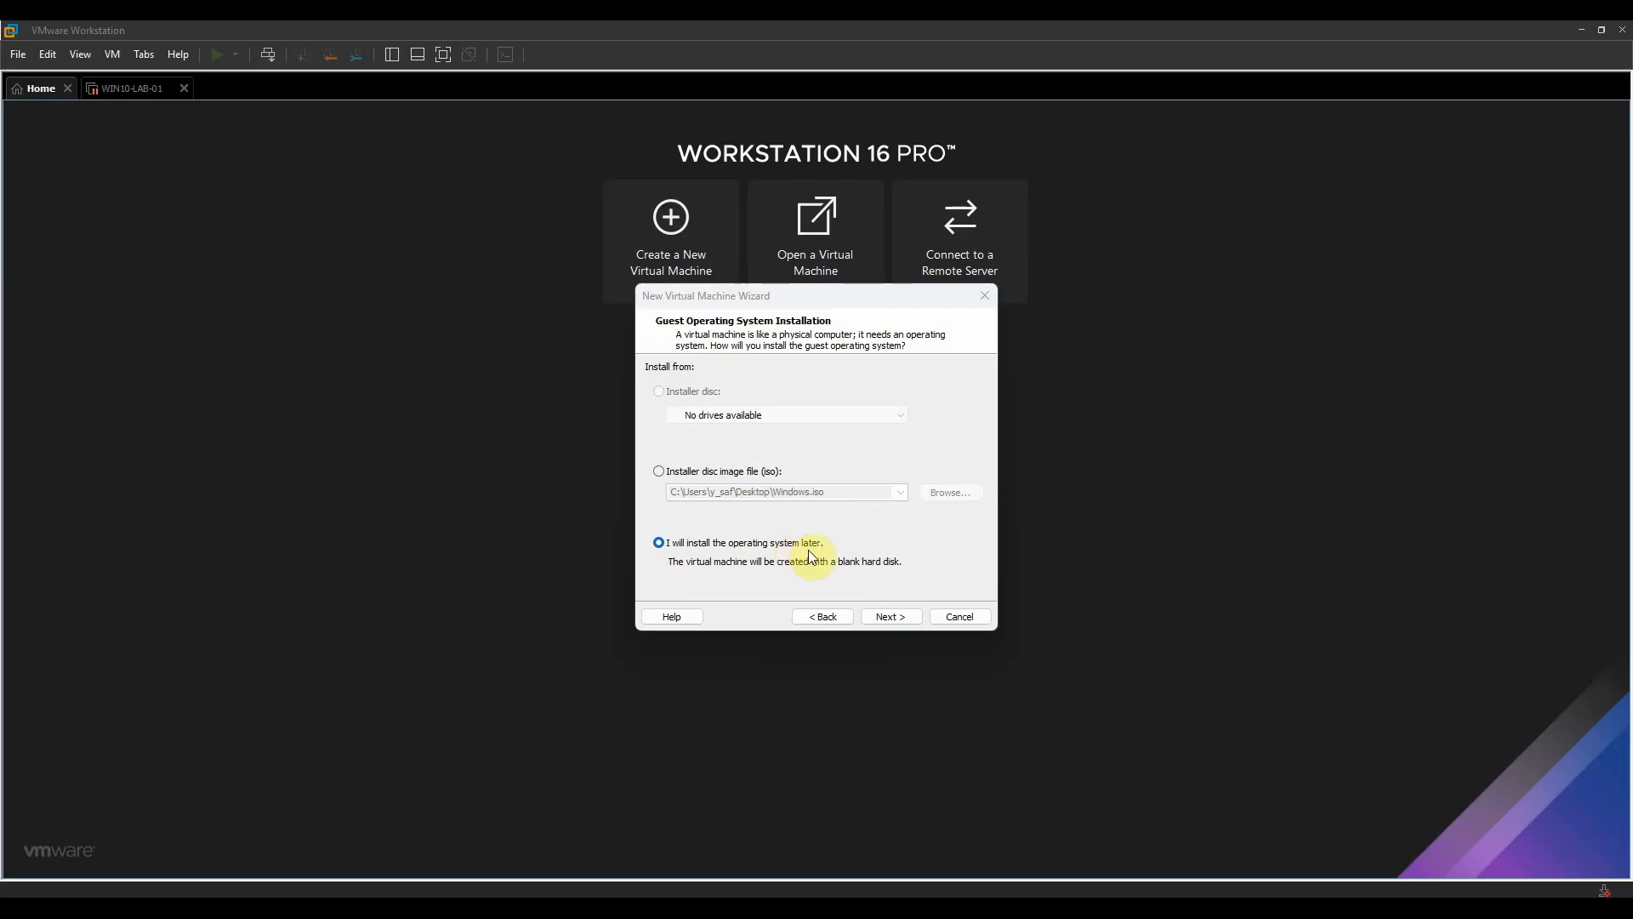
{"action": "left_click", "coordinate": [891, 620]}
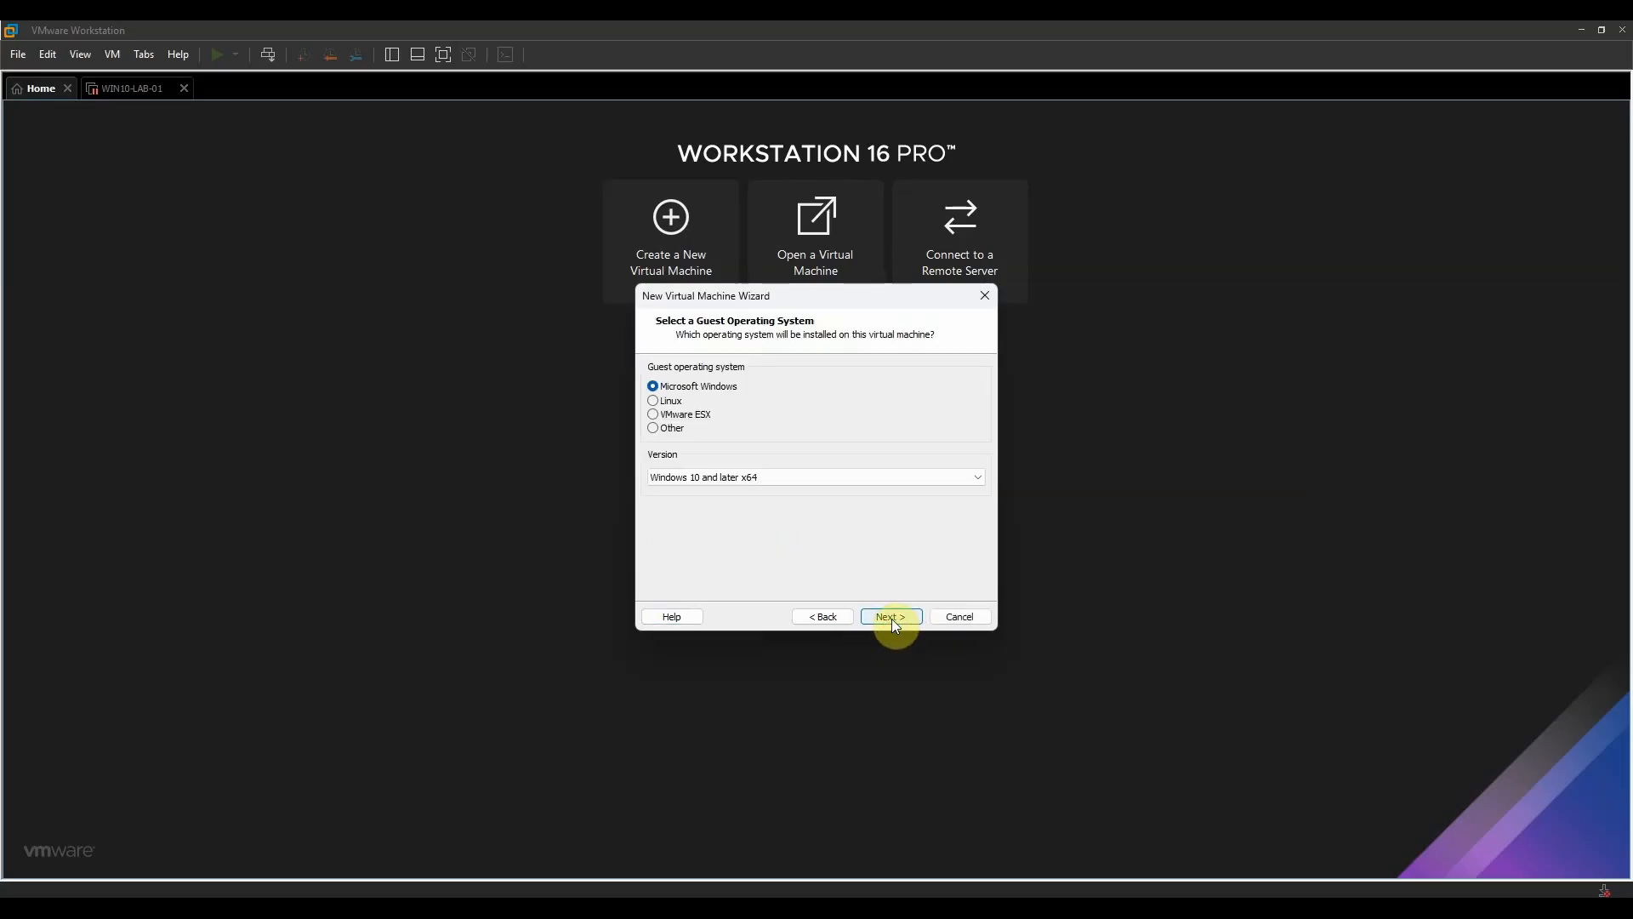
{"action": "left_click", "coordinate": [655, 403]}
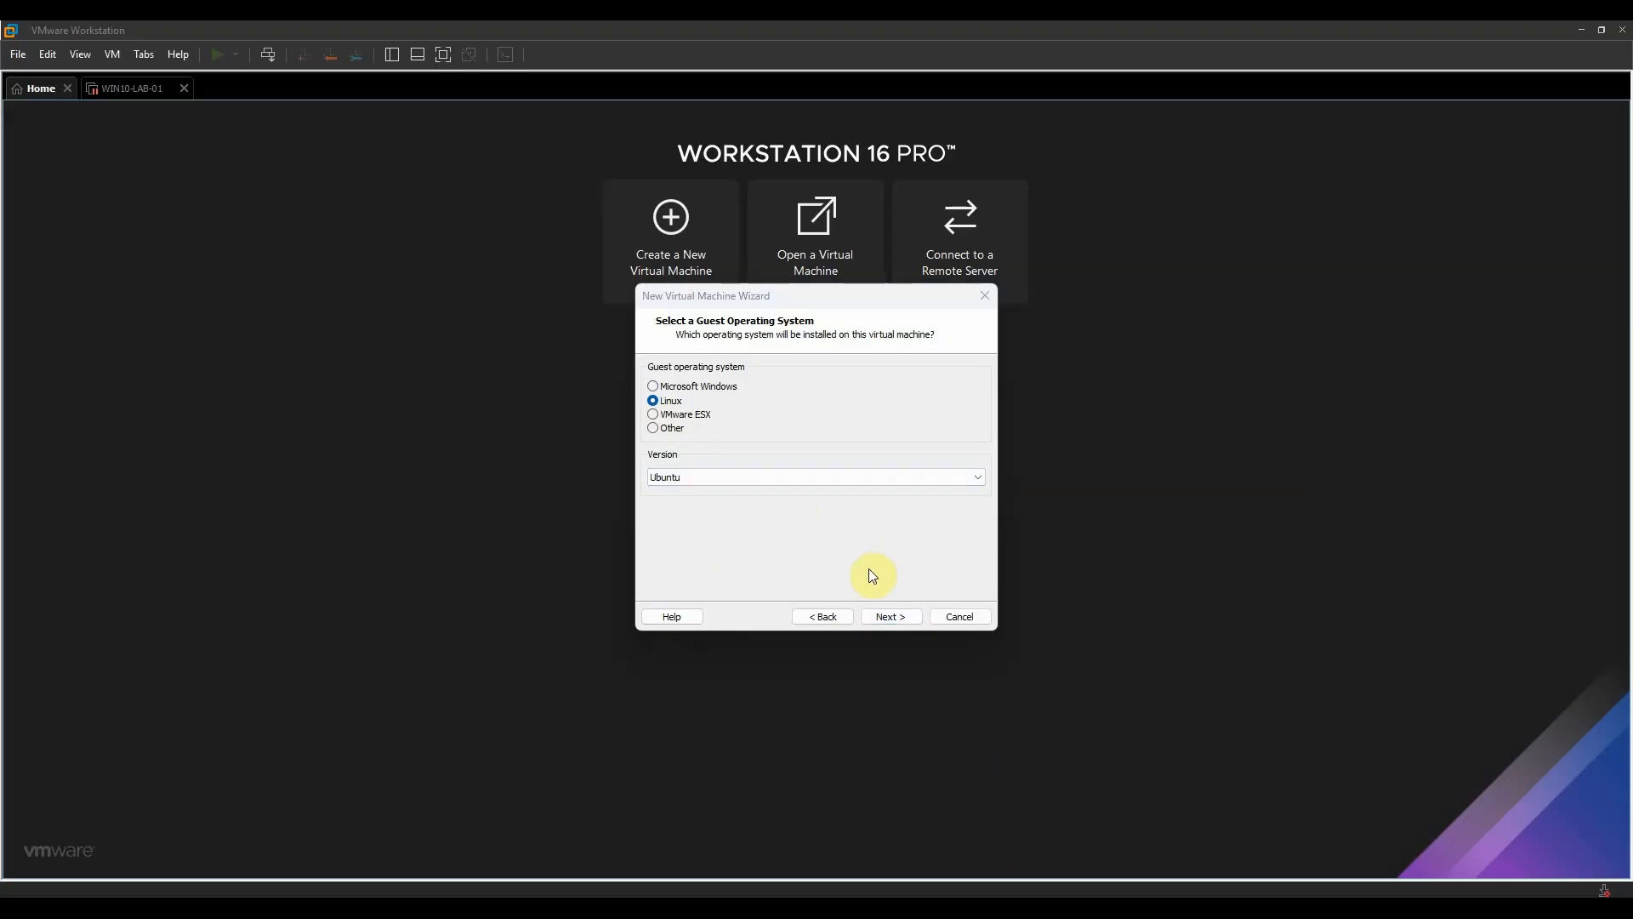
{"action": "left_click", "coordinate": [890, 616]}
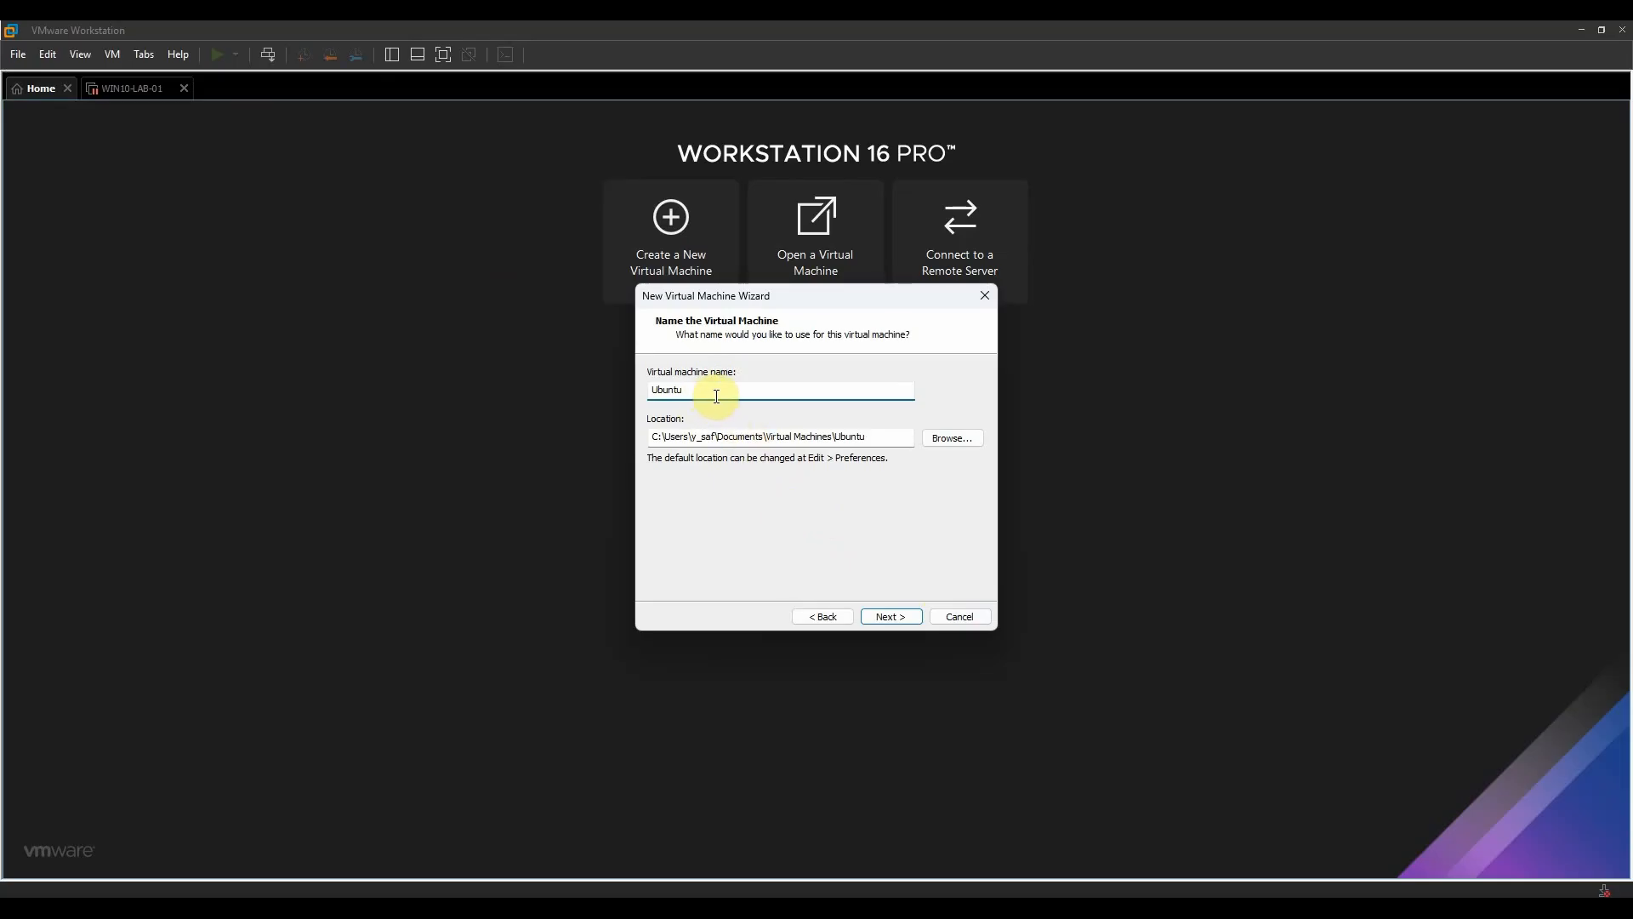
- Name the virtual machine Ubuntu 22.04 LTS and proceed to its disk capacity settings
{"action": "left_click", "coordinate": [716, 396]}
{"action": "type", "text": "22.04 LTS"}
{"action": "left_click", "coordinate": [901, 616]}
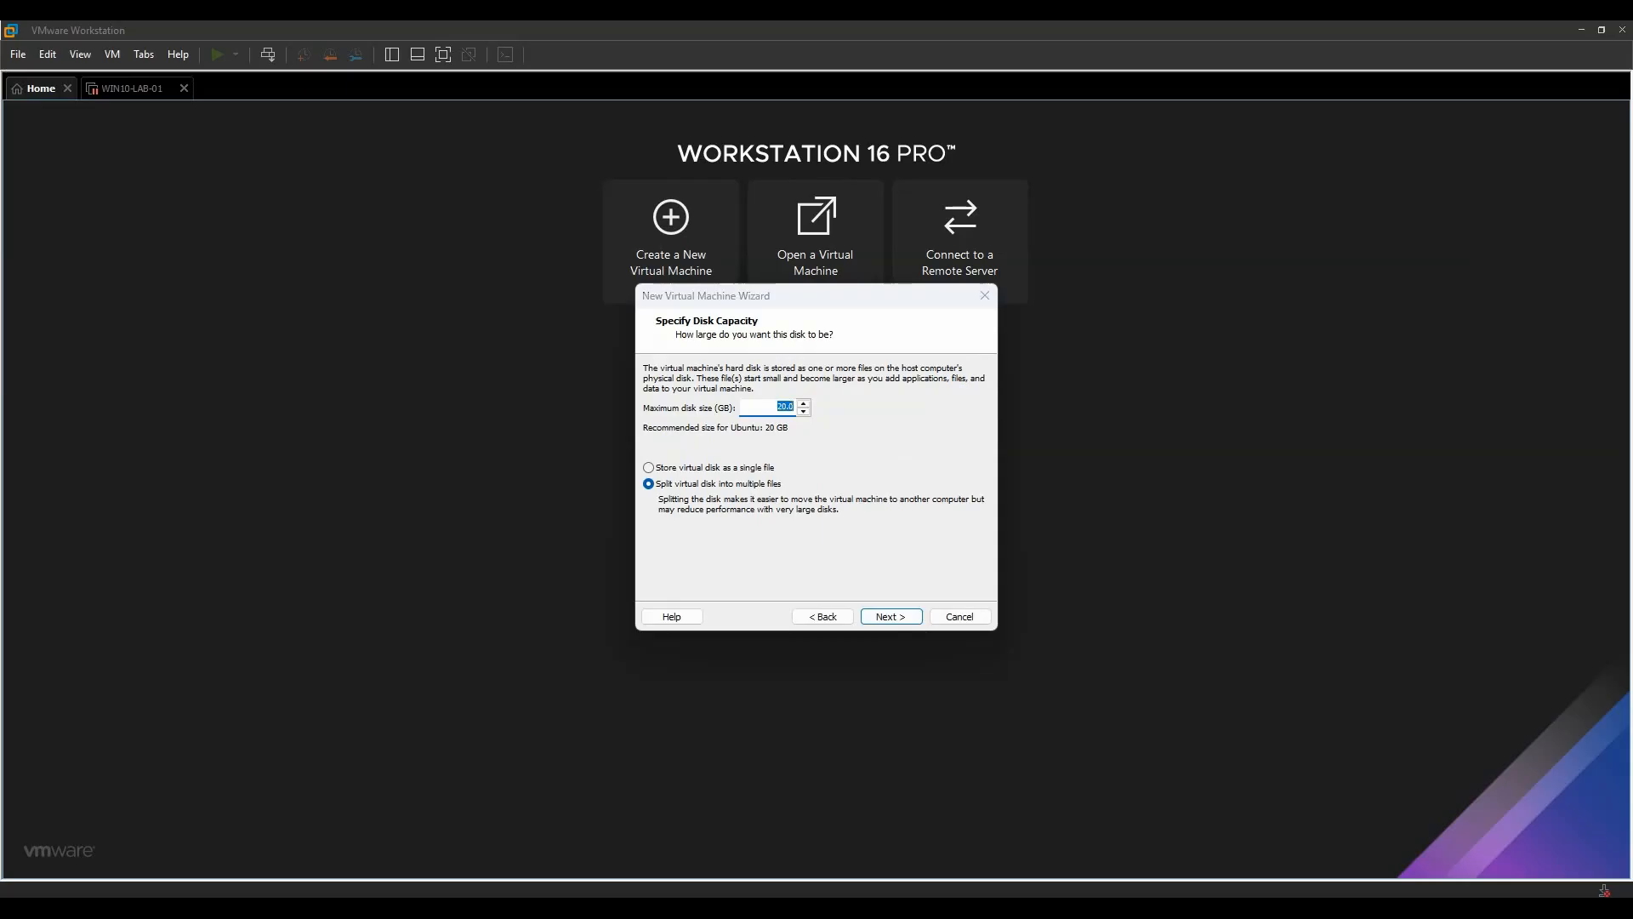
- Set the maximum disk size to 40 GB with the virtual disk split into multiple files
{"action": "left_click", "coordinate": [776, 407]}
{"action": "type", "text": "40"}
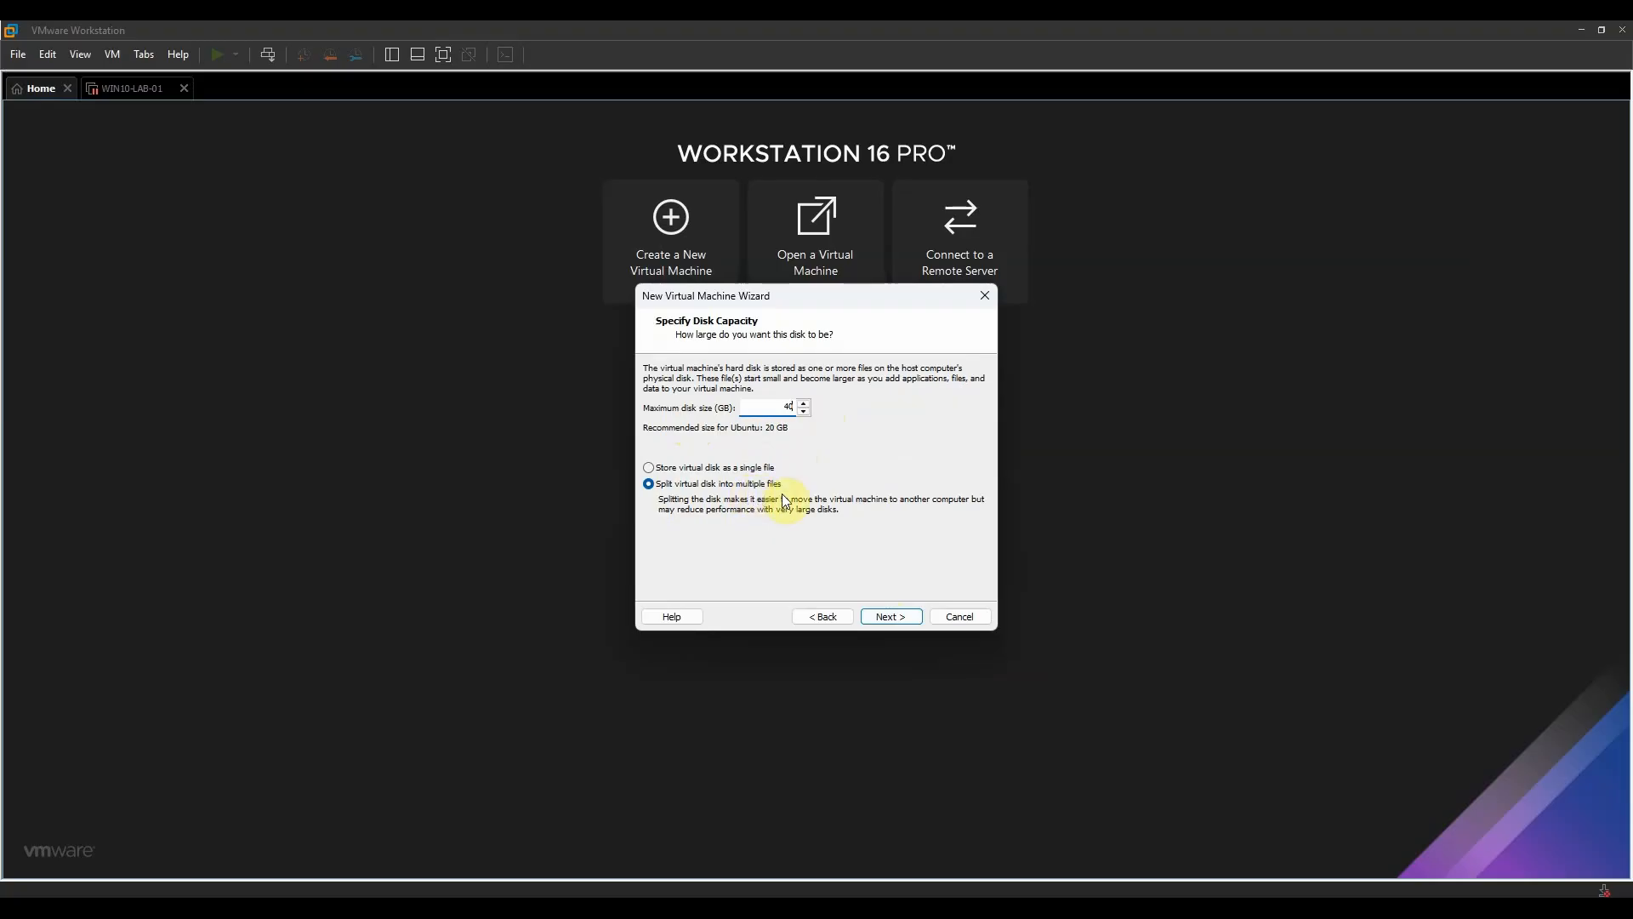
{"action": "left_click", "coordinate": [901, 616]}
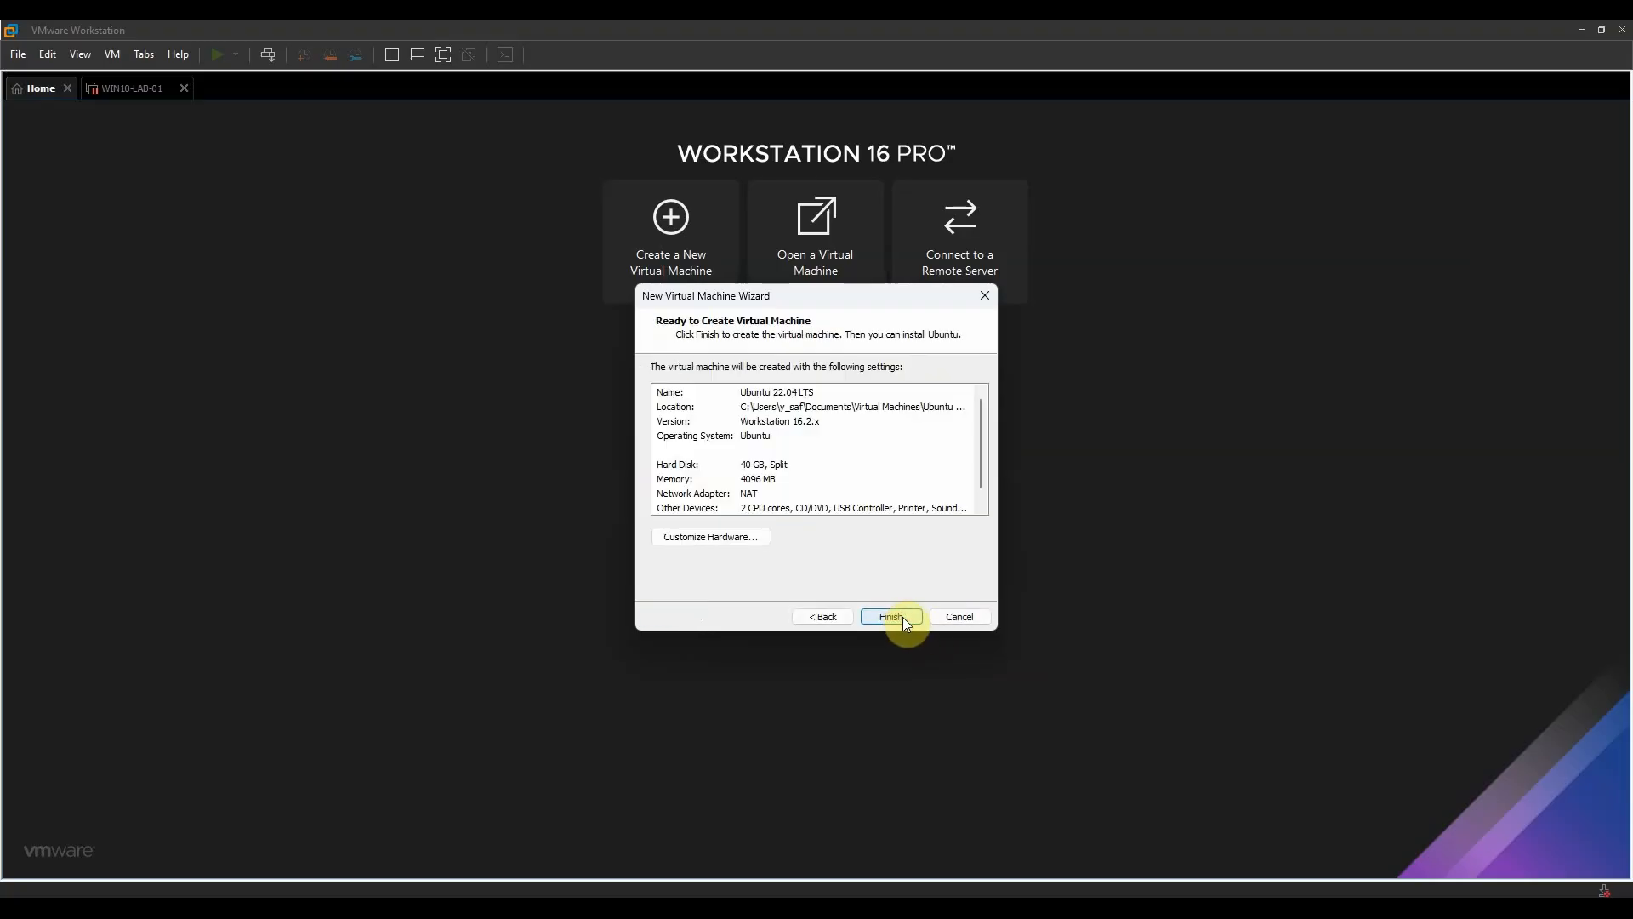
- Customize the virtual machine's hardware with 2 cores per processor and 6208 MB of memory
{"action": "left_click", "coordinate": [728, 538]}
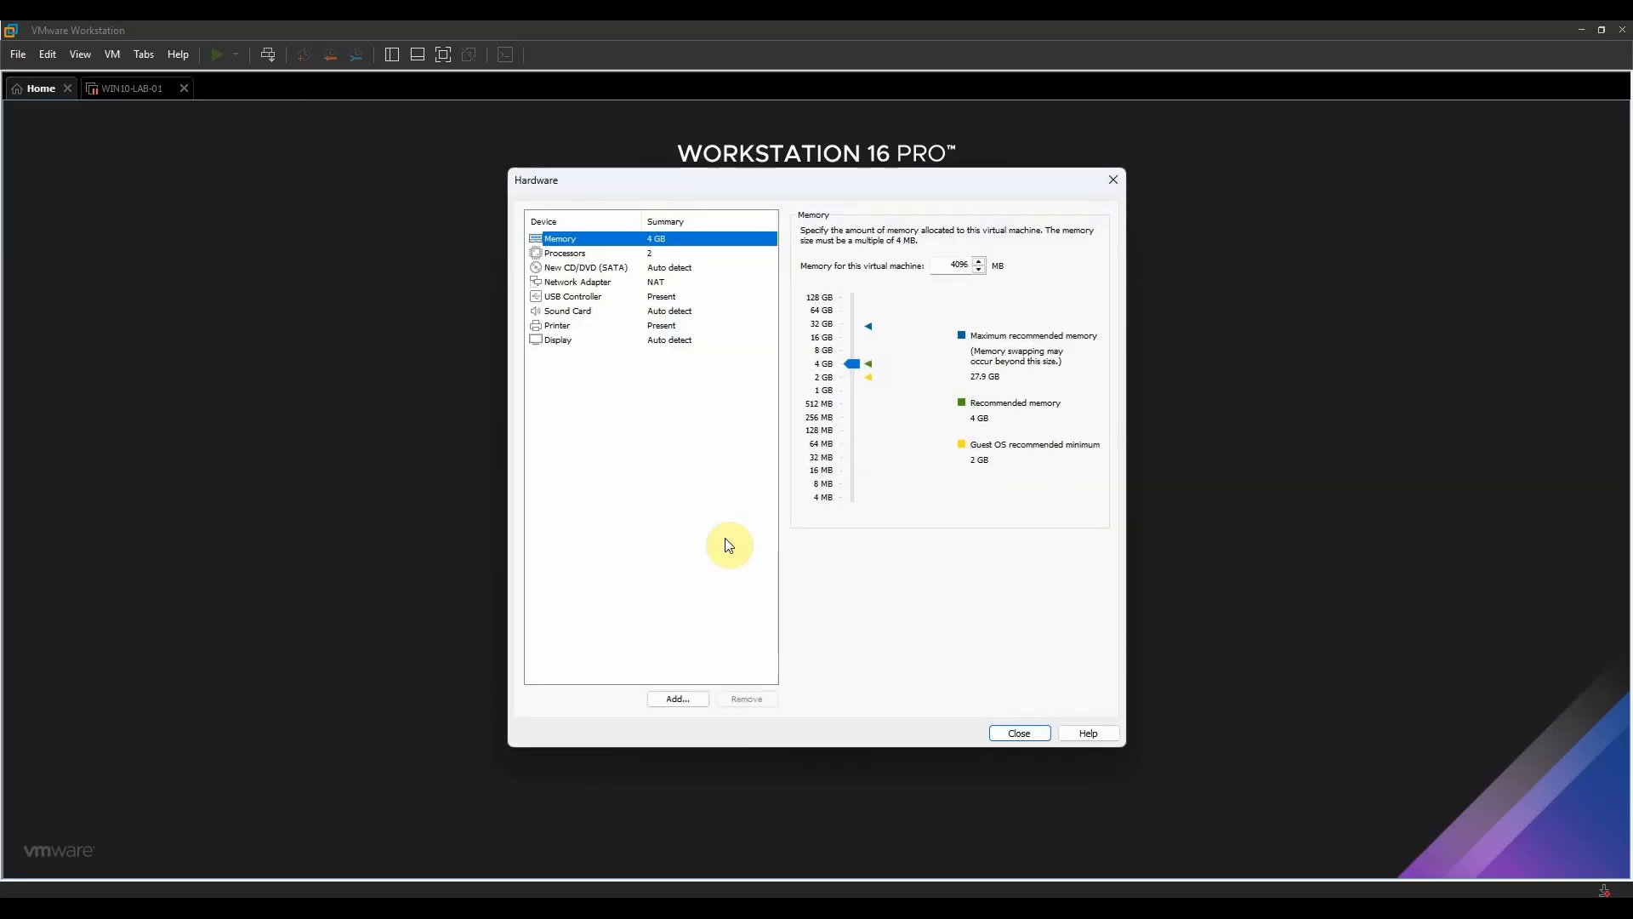
{"action": "left_click", "coordinate": [600, 254]}
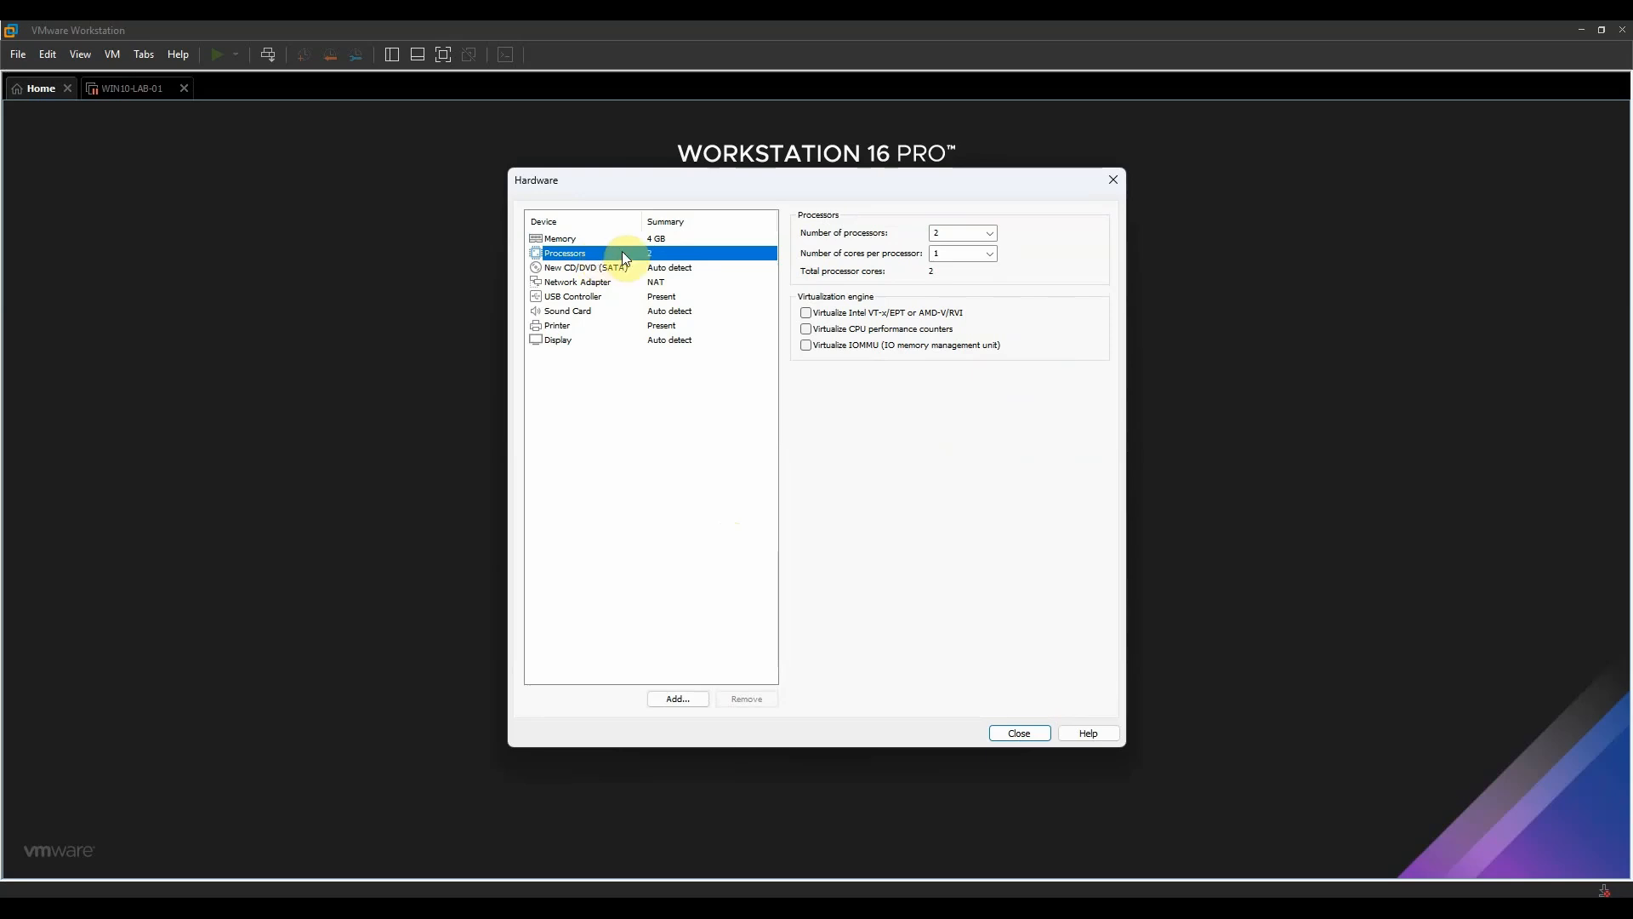
{"action": "left_click", "coordinate": [990, 253]}
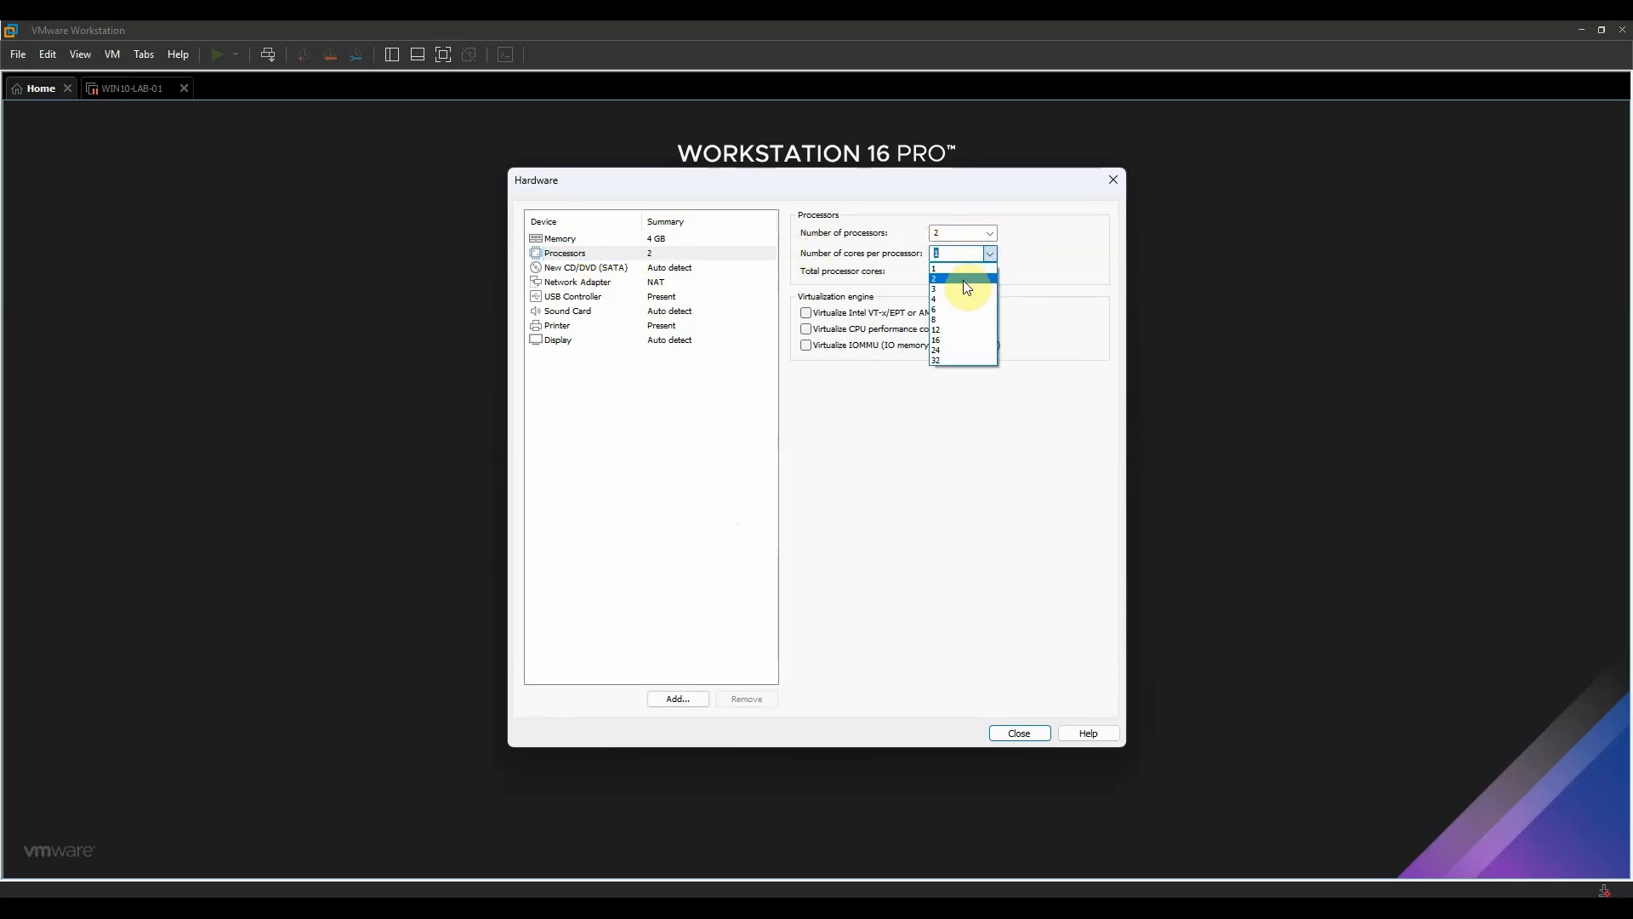
{"action": "left_click", "coordinate": [963, 279]}
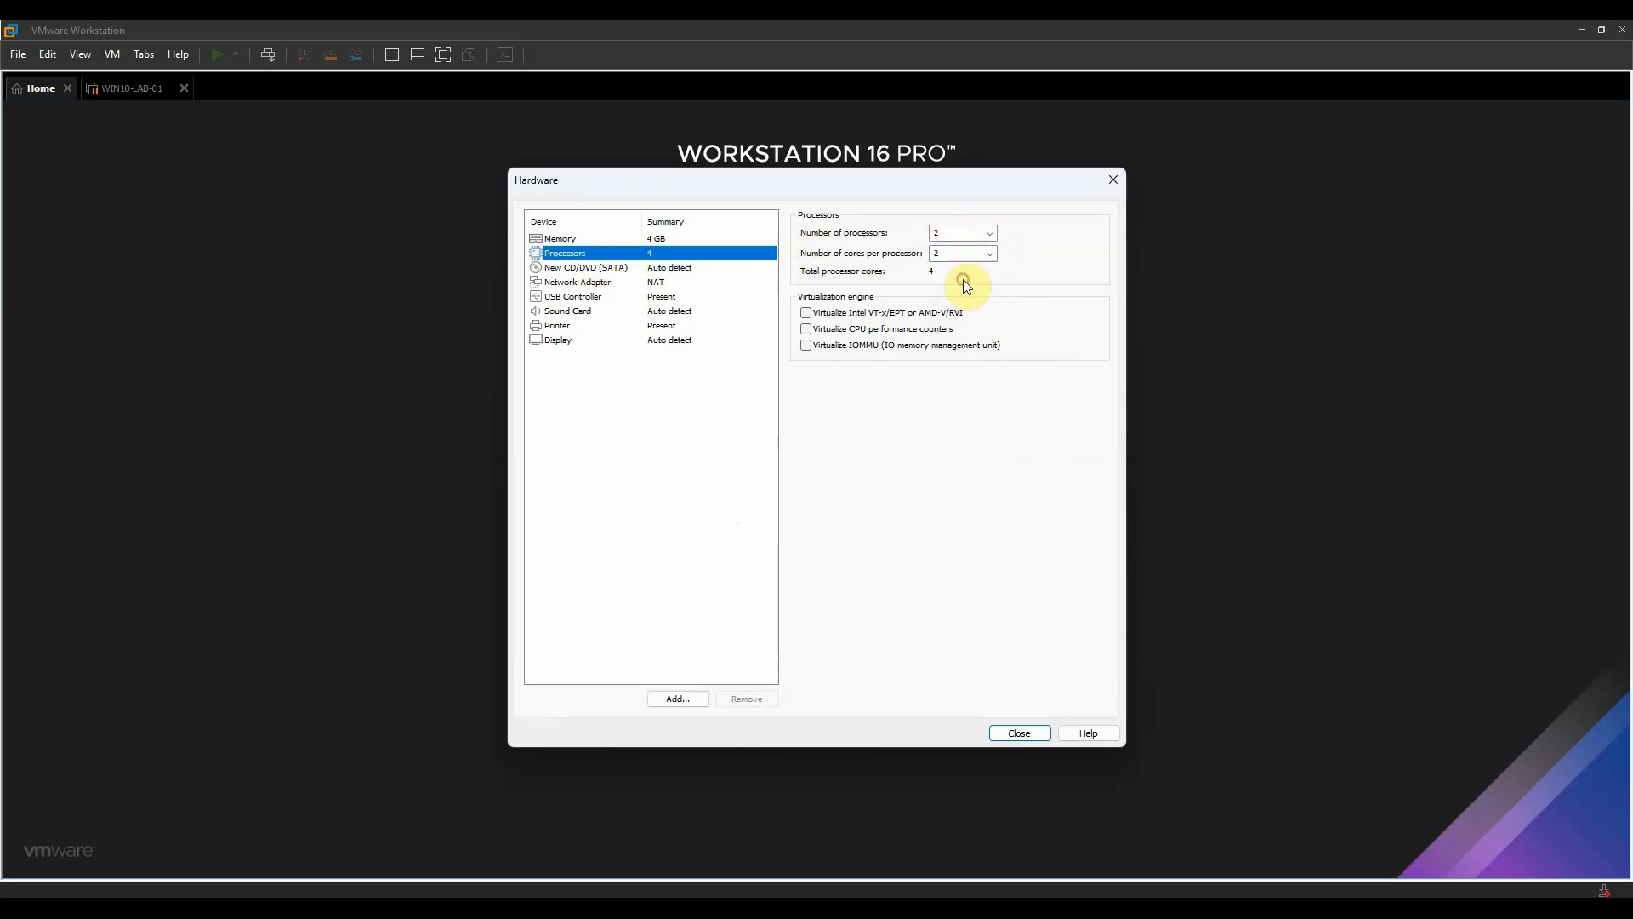
{"action": "left_click", "coordinate": [630, 239]}
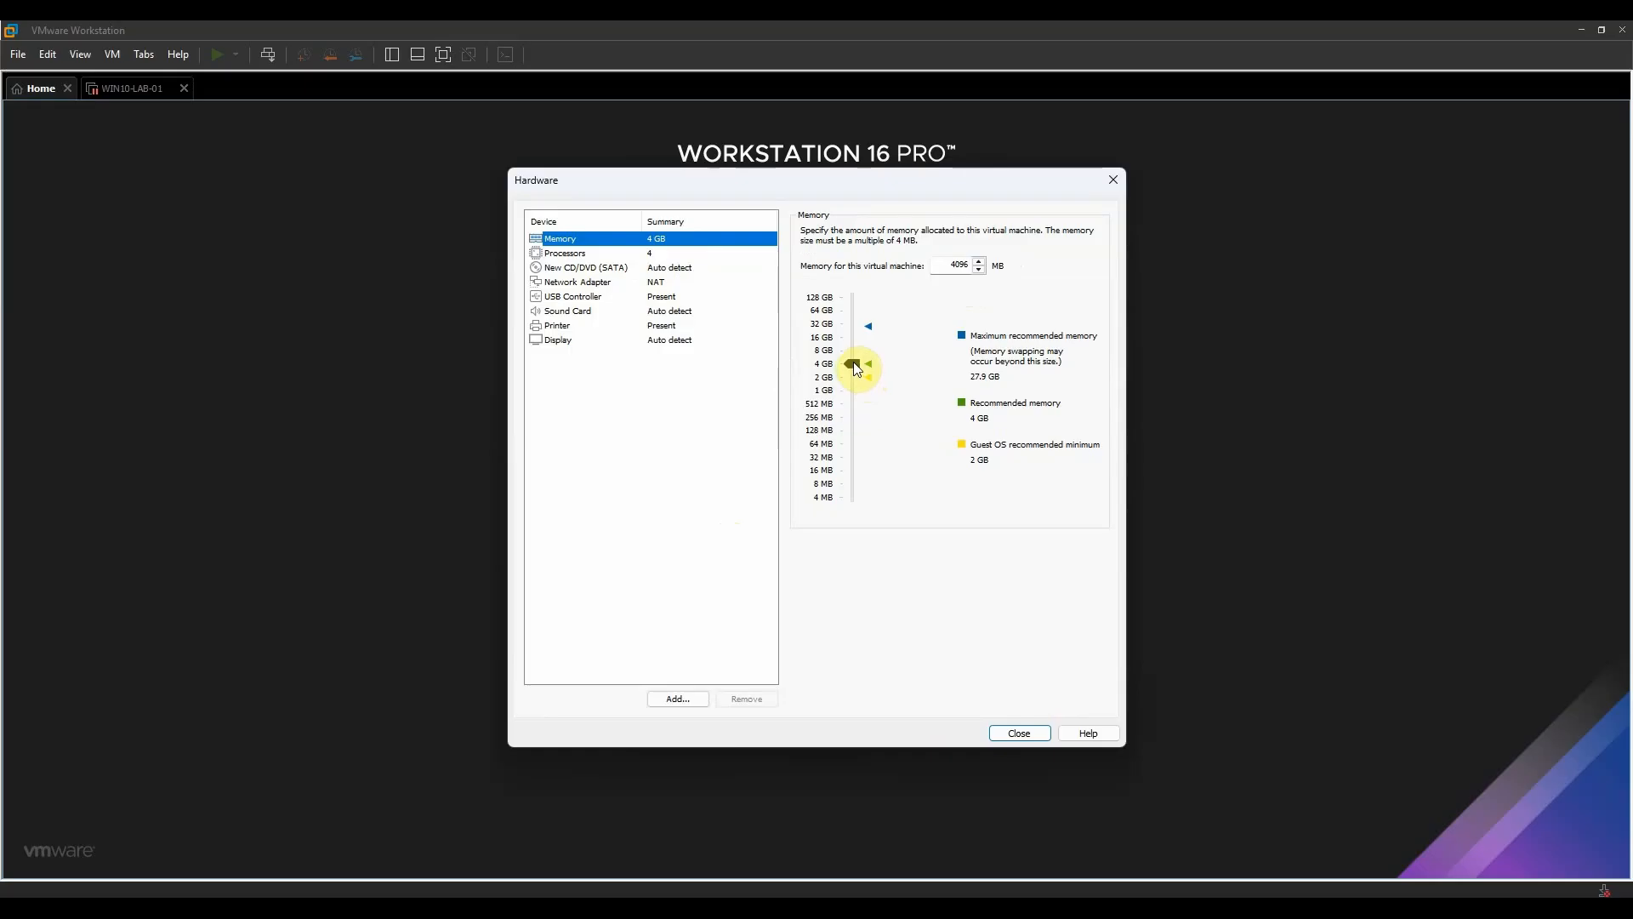
{"action": "left_click_drag", "start_coordinate": [854, 364], "coordinate": [852, 354]}
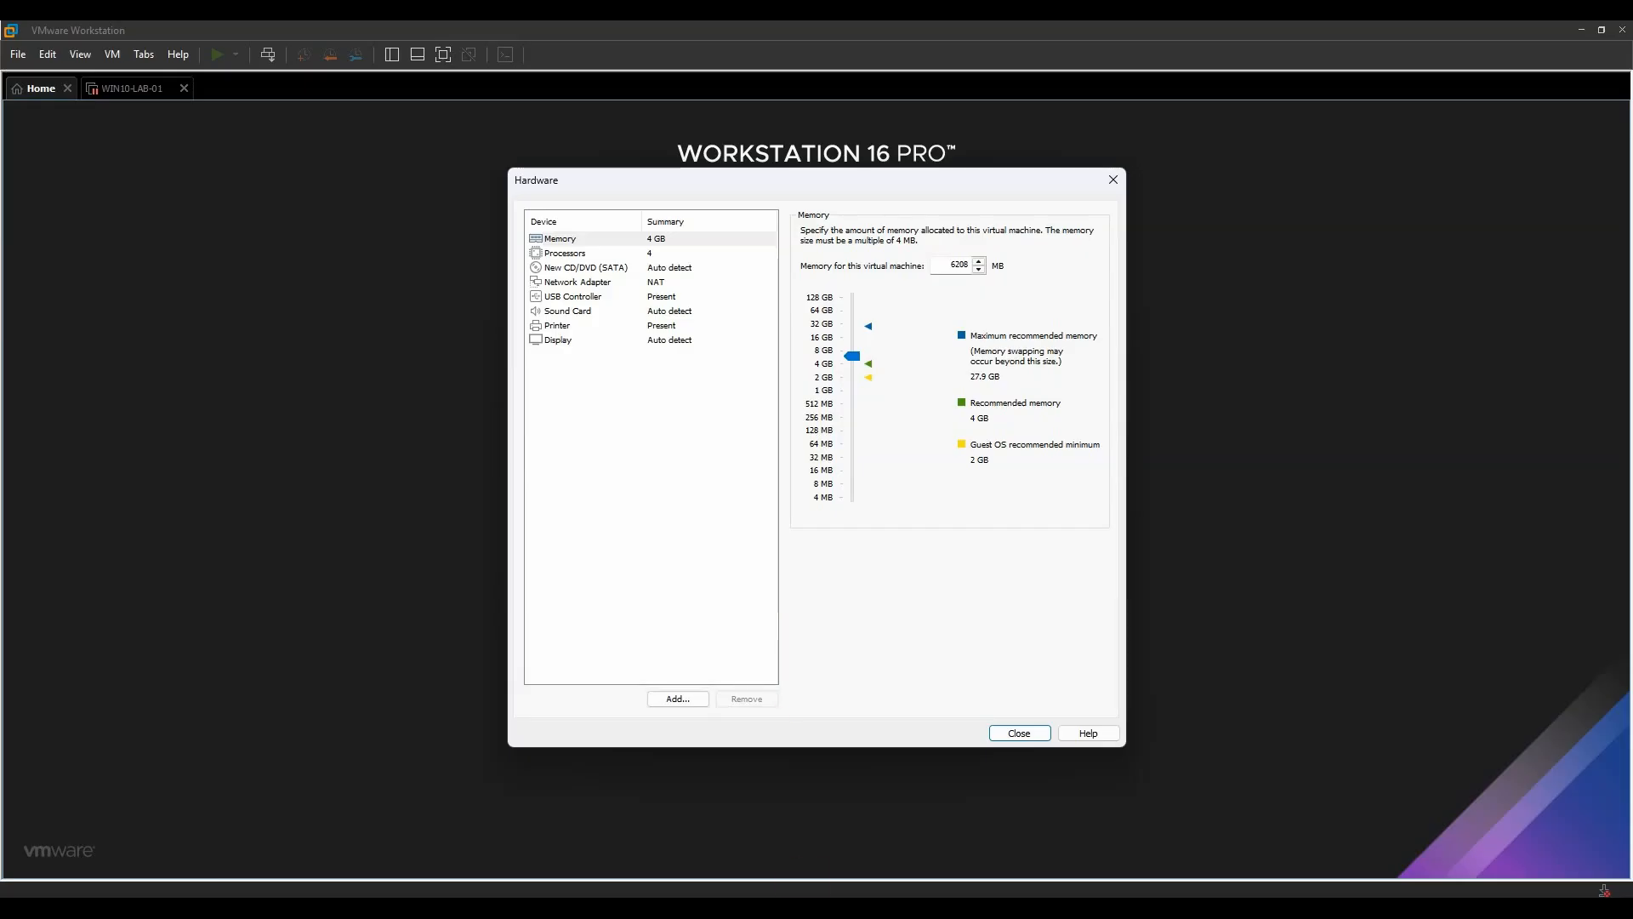
- Set the network adapter to a bridged connection and finish creating the virtual machine
{"action": "left_click", "coordinate": [610, 285]}
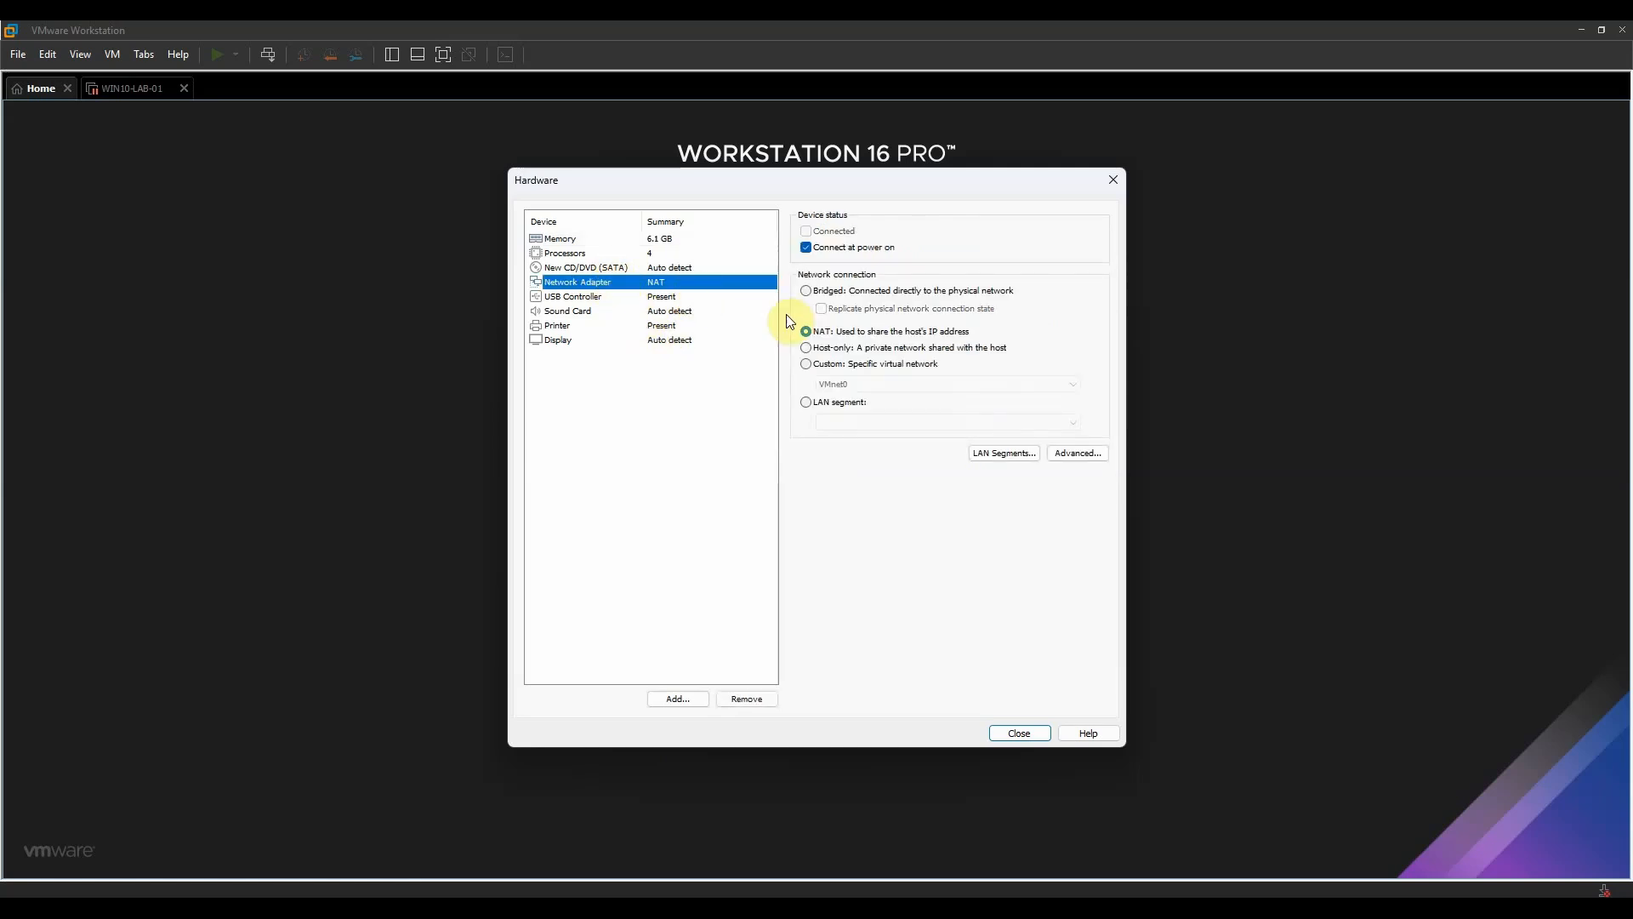
{"action": "left_click", "coordinate": [807, 292]}
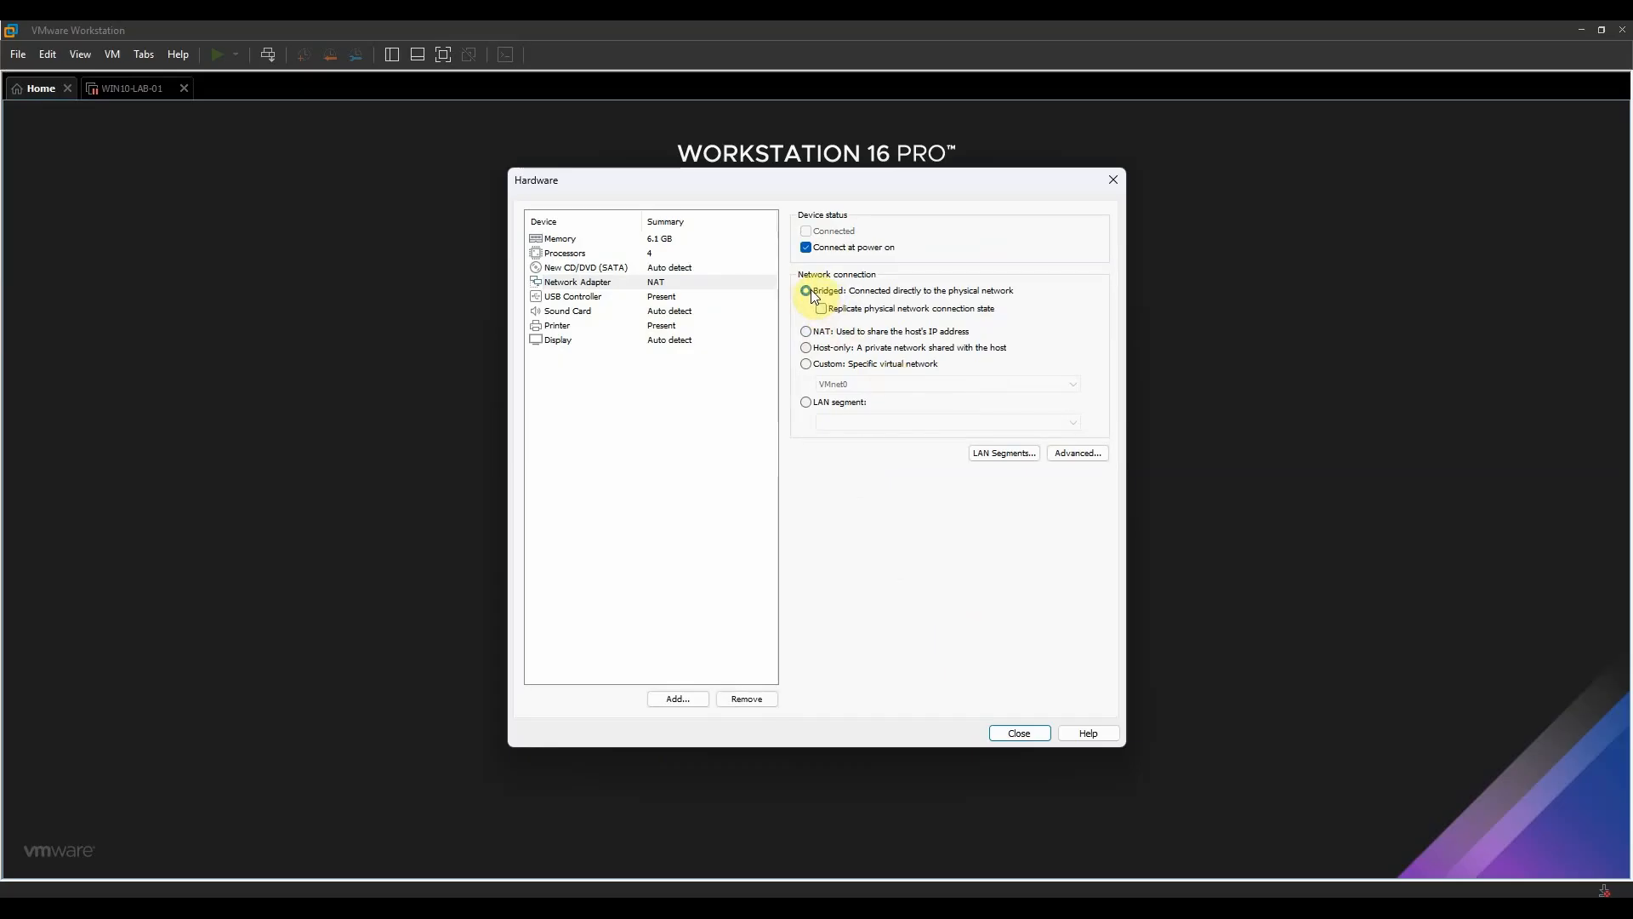
{"action": "left_click", "coordinate": [1019, 733]}
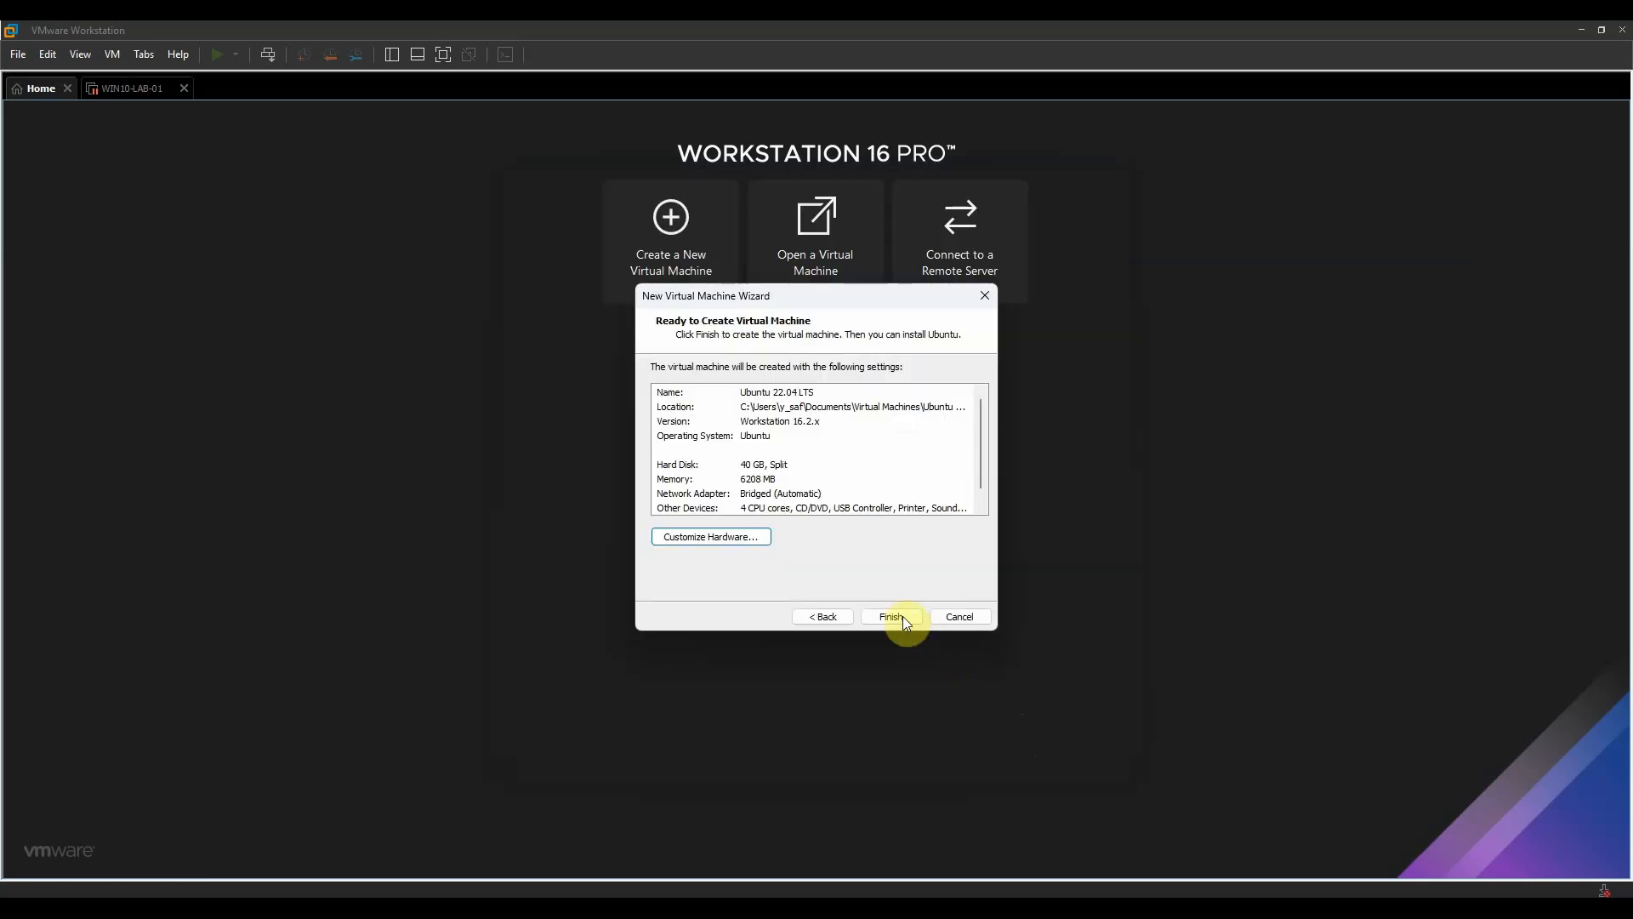
{"action": "left_click", "coordinate": [891, 616]}
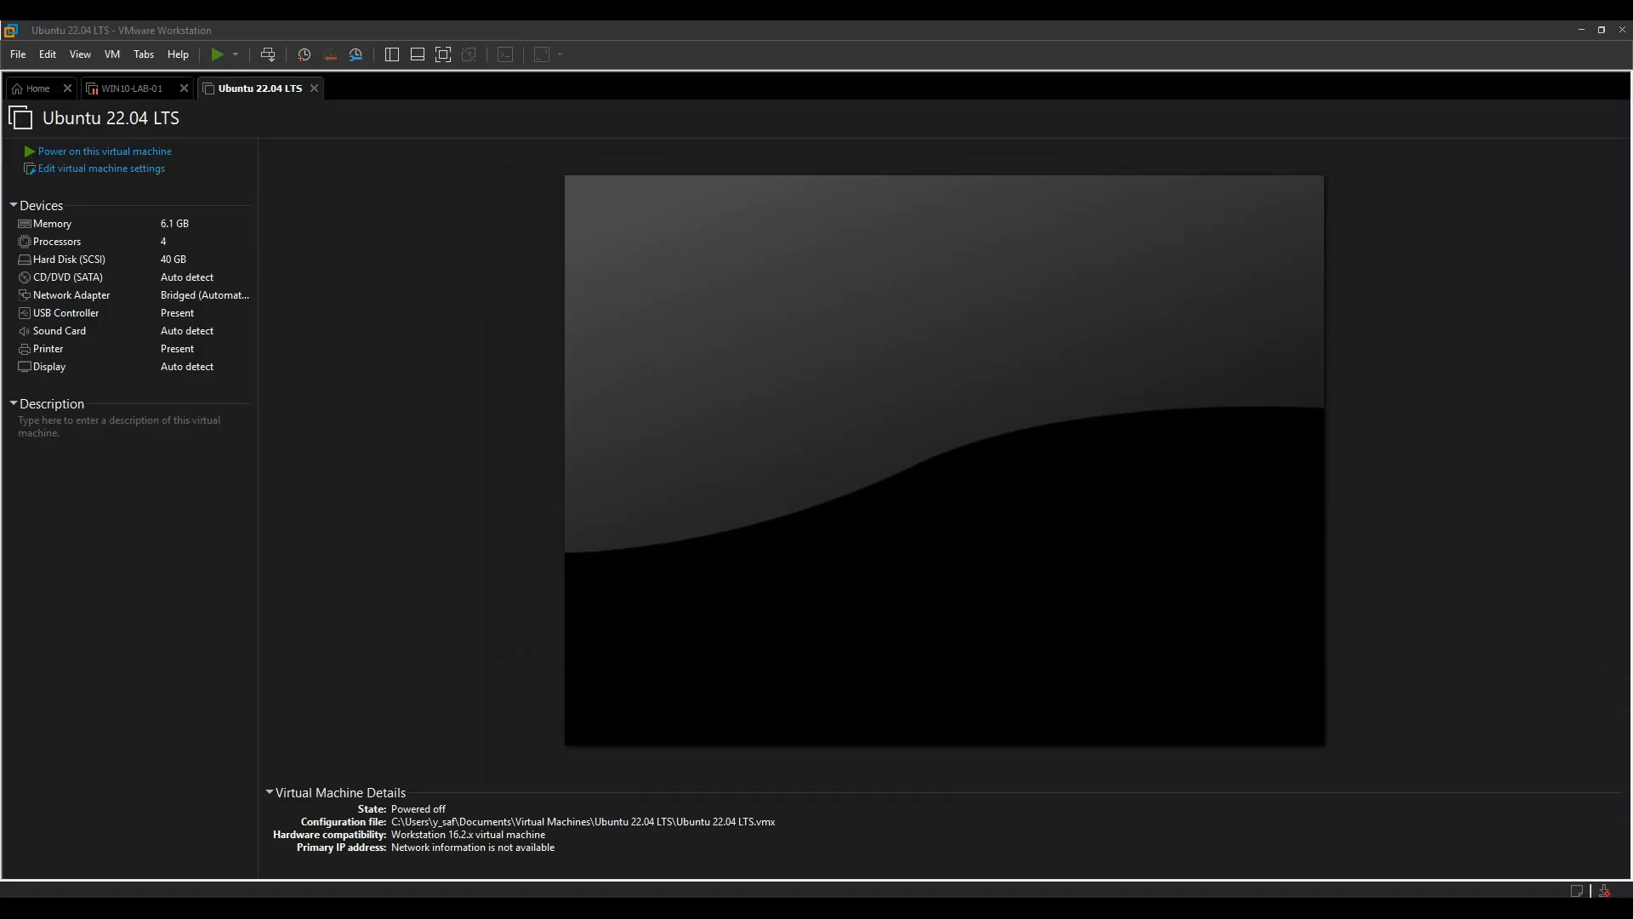
- Switch to the browser and try to download the 64-bit PC (AMD64) desktop image from the Ubuntu 22.04.5 LTS releases page
{"action": "mouse_move", "coordinate": [738, 912]}
{"action": "left_click", "coordinate": [668, 823]}
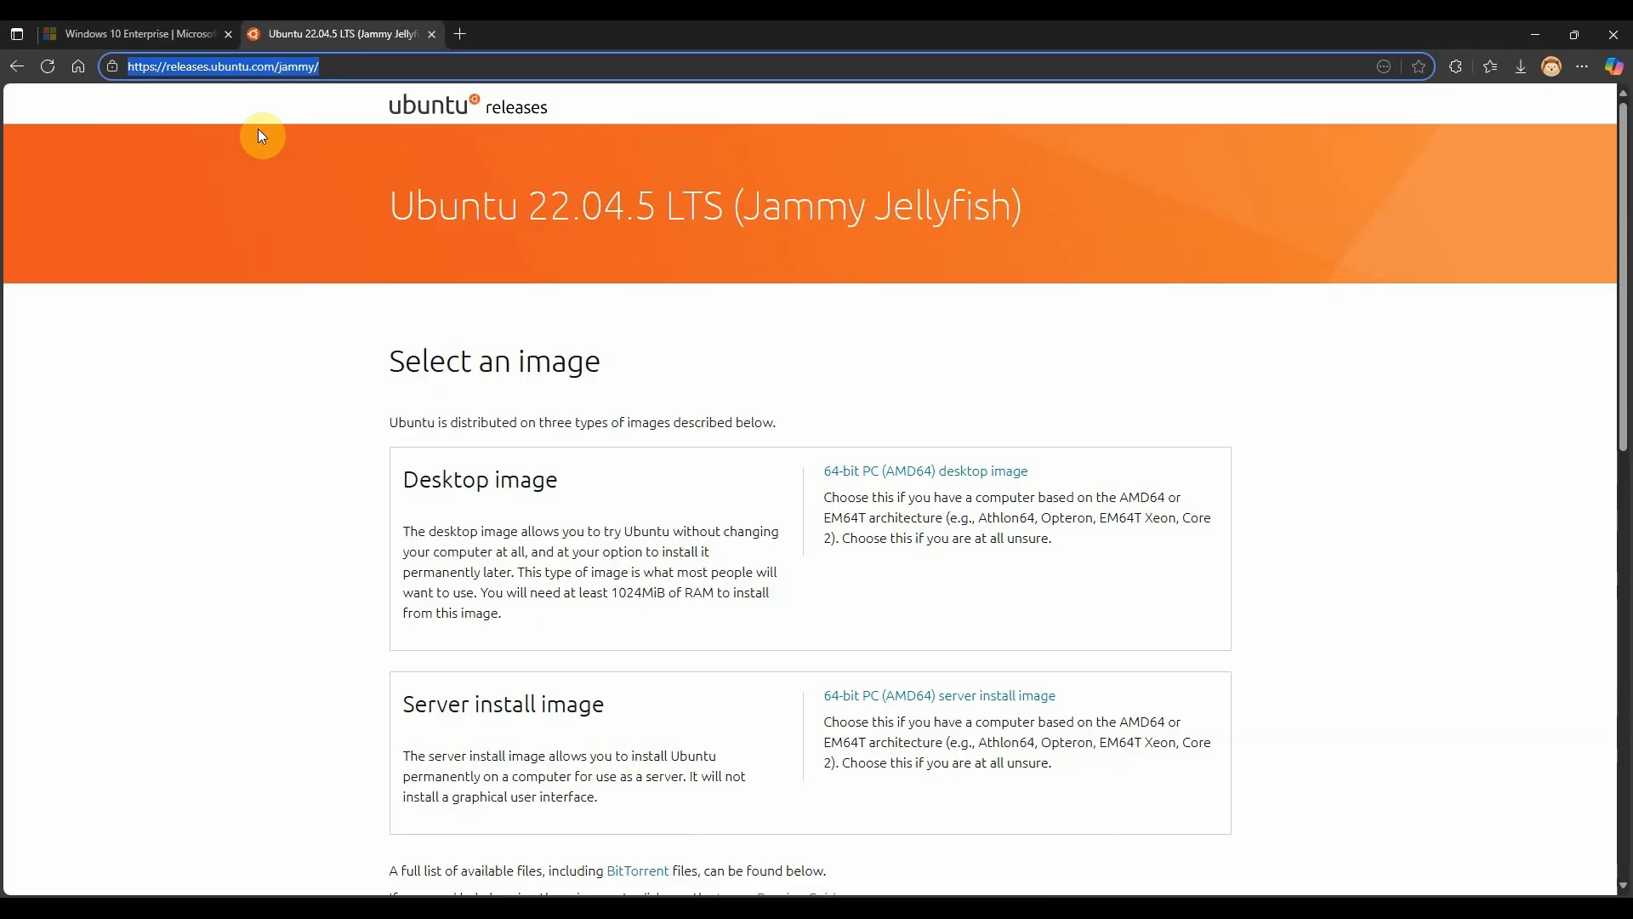
{"action": "scroll", "coordinate": [849, 572], "scroll_direction": "down", "scroll_amount": 4}
{"action": "scroll", "coordinate": [849, 565], "scroll_direction": "up", "scroll_amount": 4}
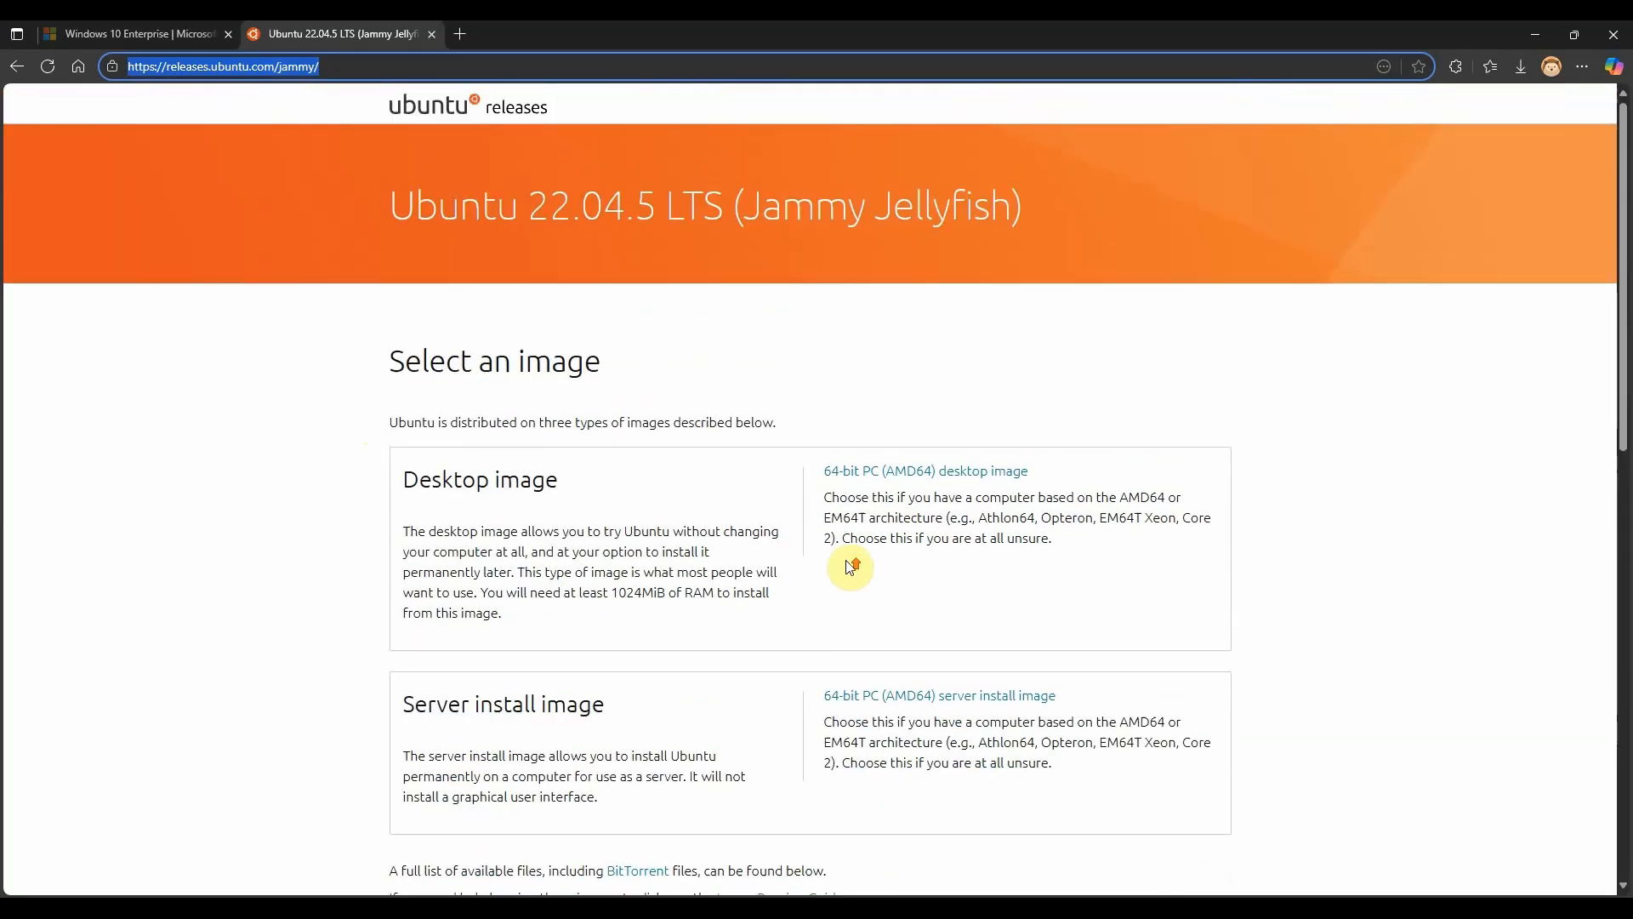
{"action": "left_click", "coordinate": [885, 480]}
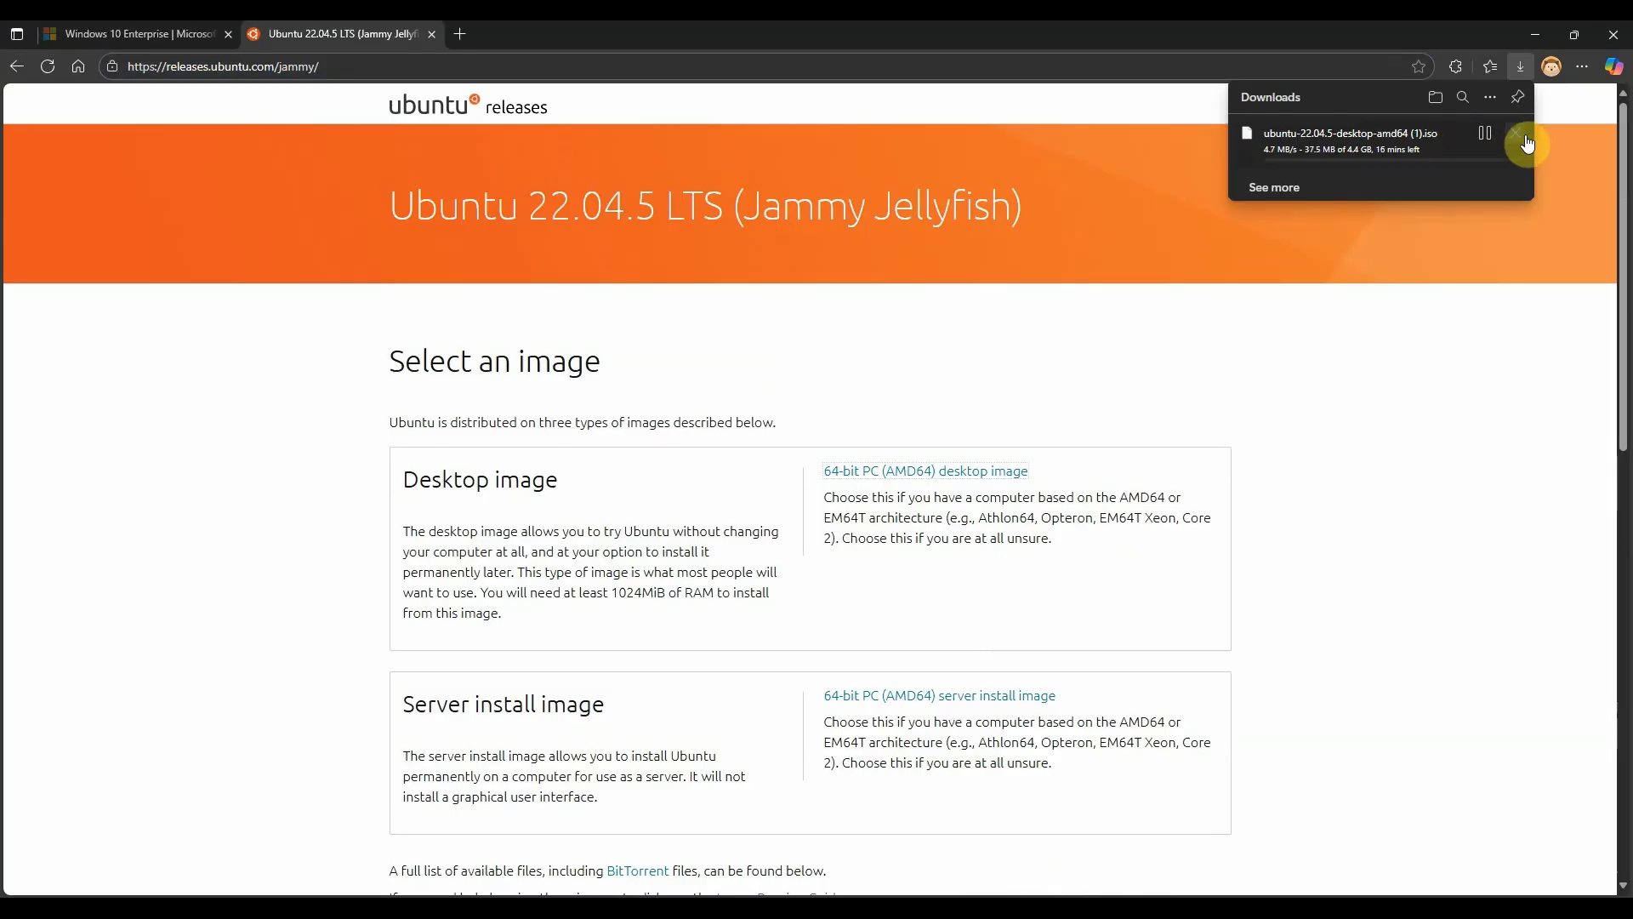
{"action": "left_click", "coordinate": [1527, 143]}
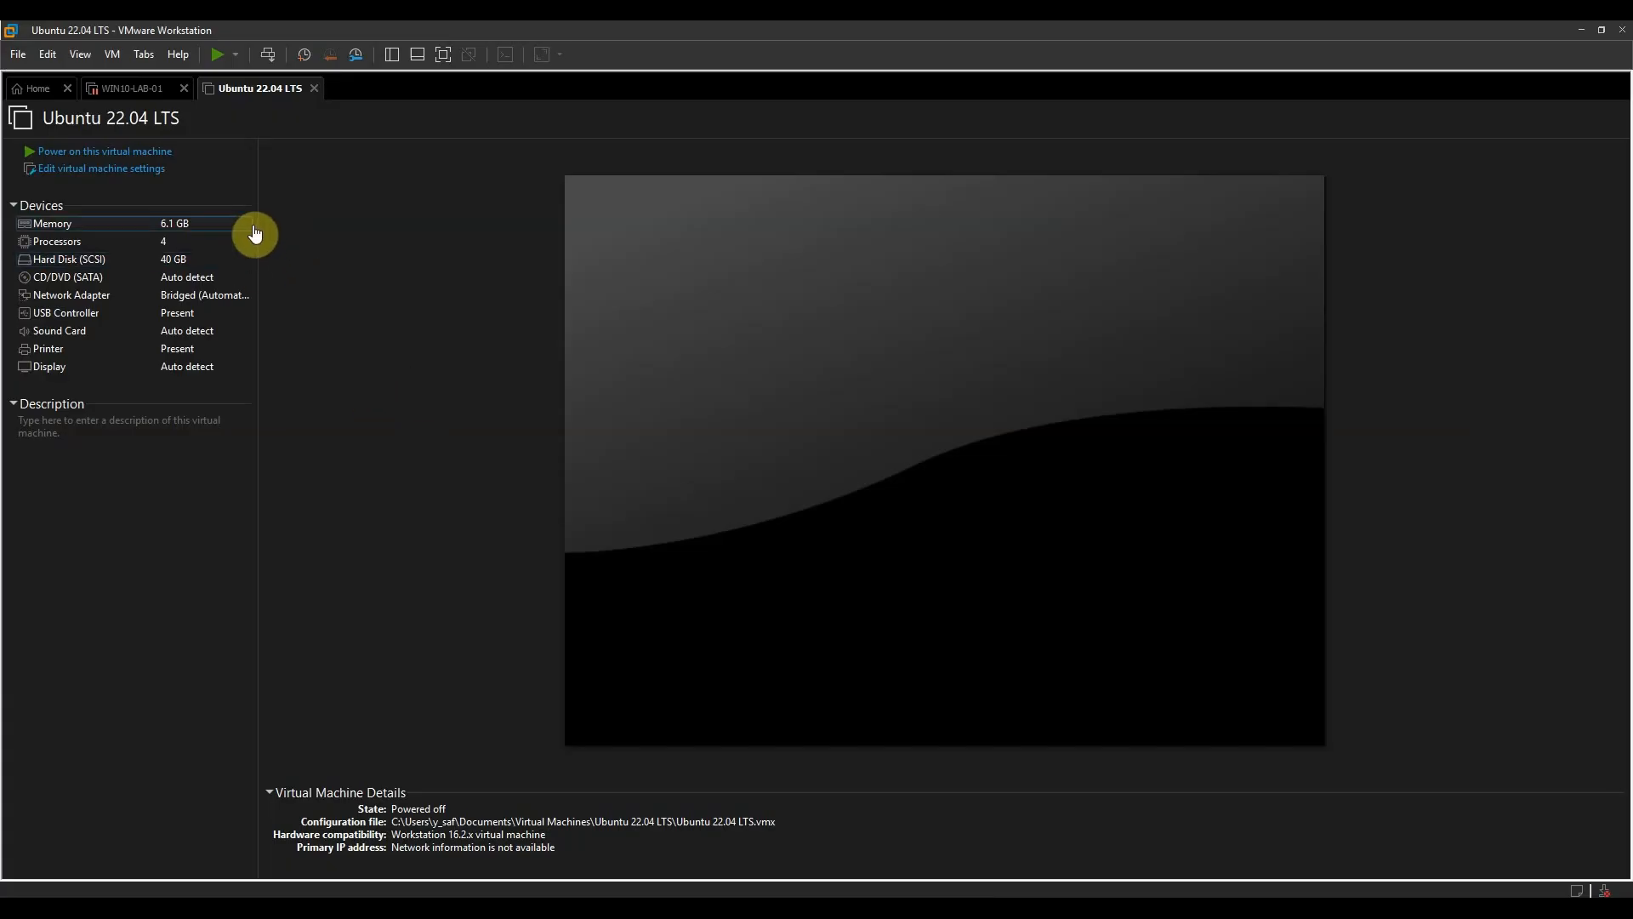
- In the VMware virtual machine's settings, make the CD/DVD (SATA) drive use the Ubuntu.iso image file from the Desktop
{"action": "left_click", "coordinate": [88, 170]}
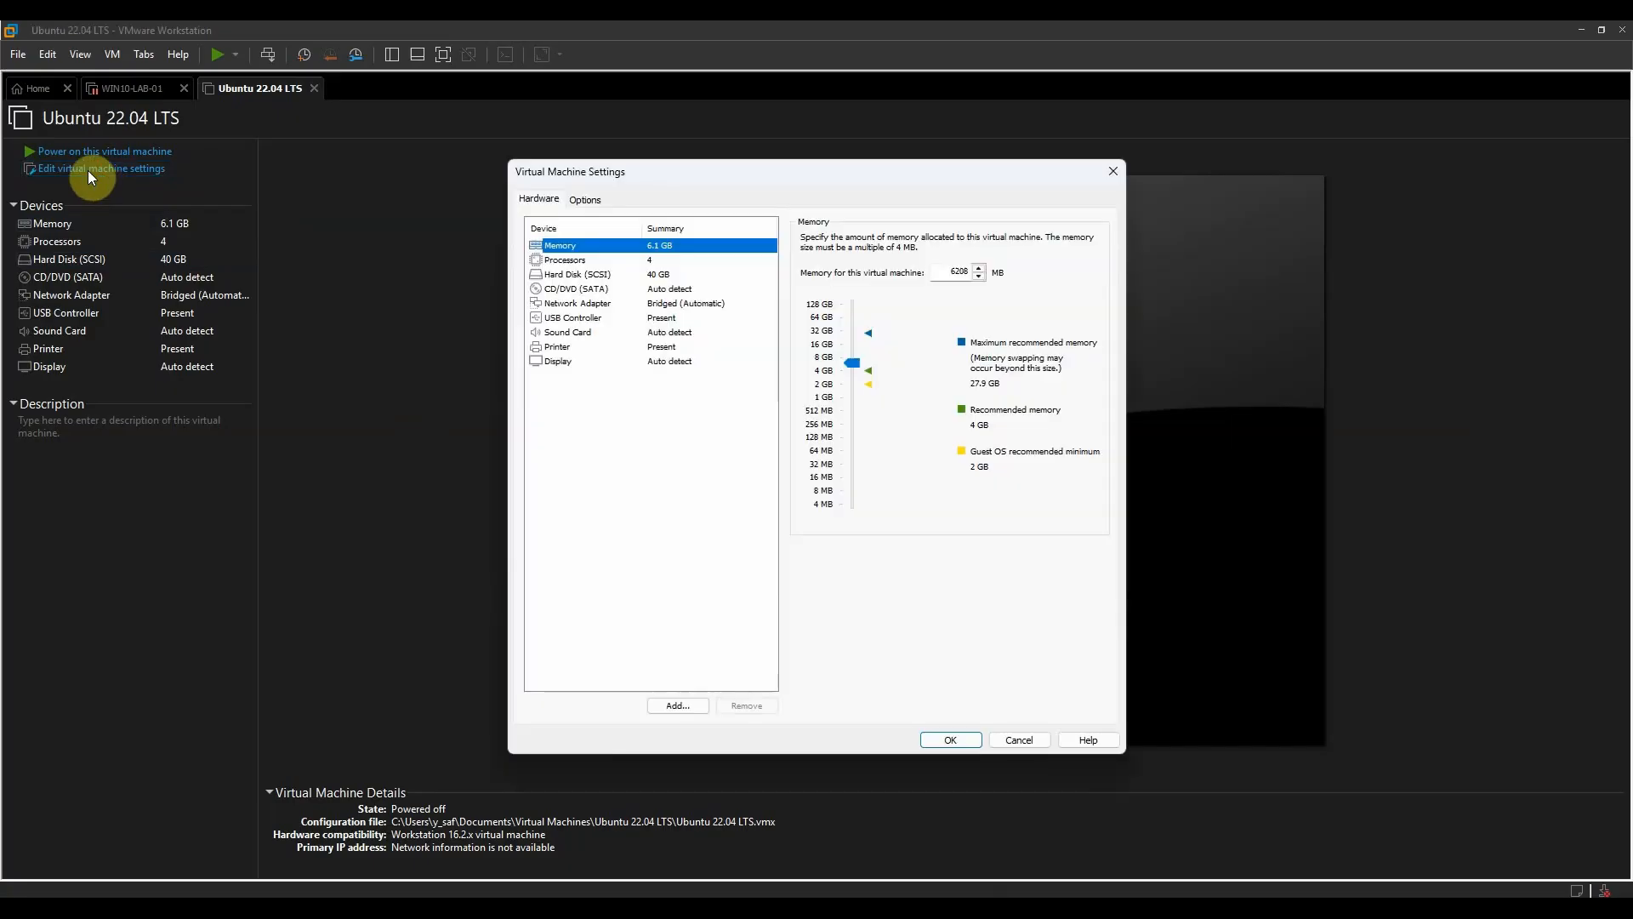
{"action": "left_click", "coordinate": [600, 303]}
{"action": "left_click", "coordinate": [600, 289]}
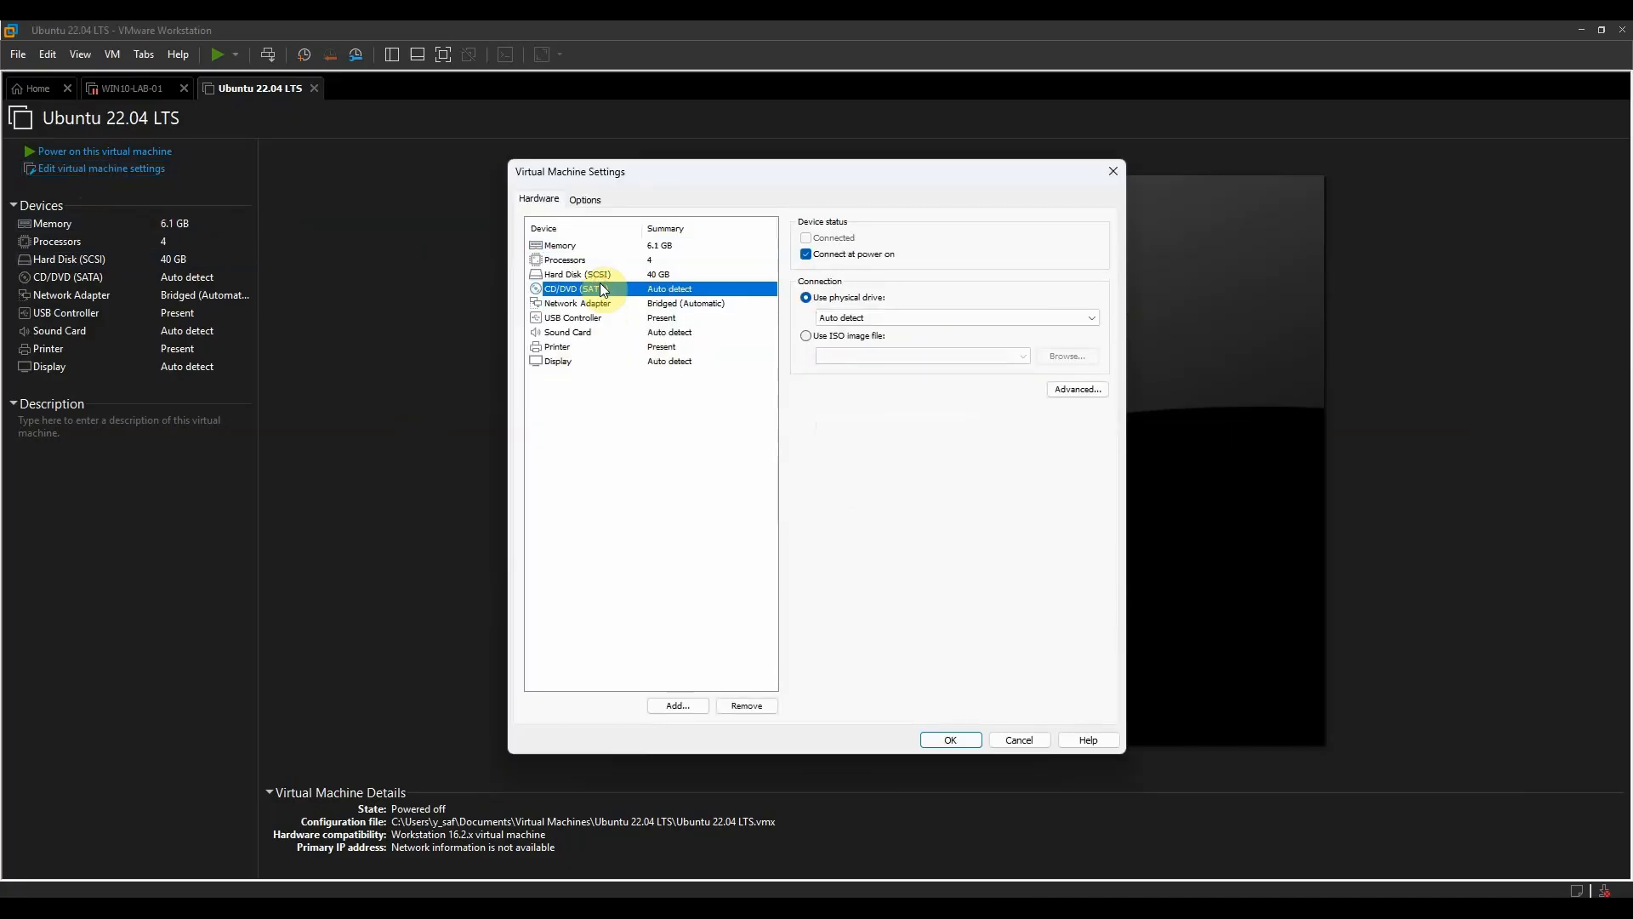
{"action": "left_click", "coordinate": [814, 339]}
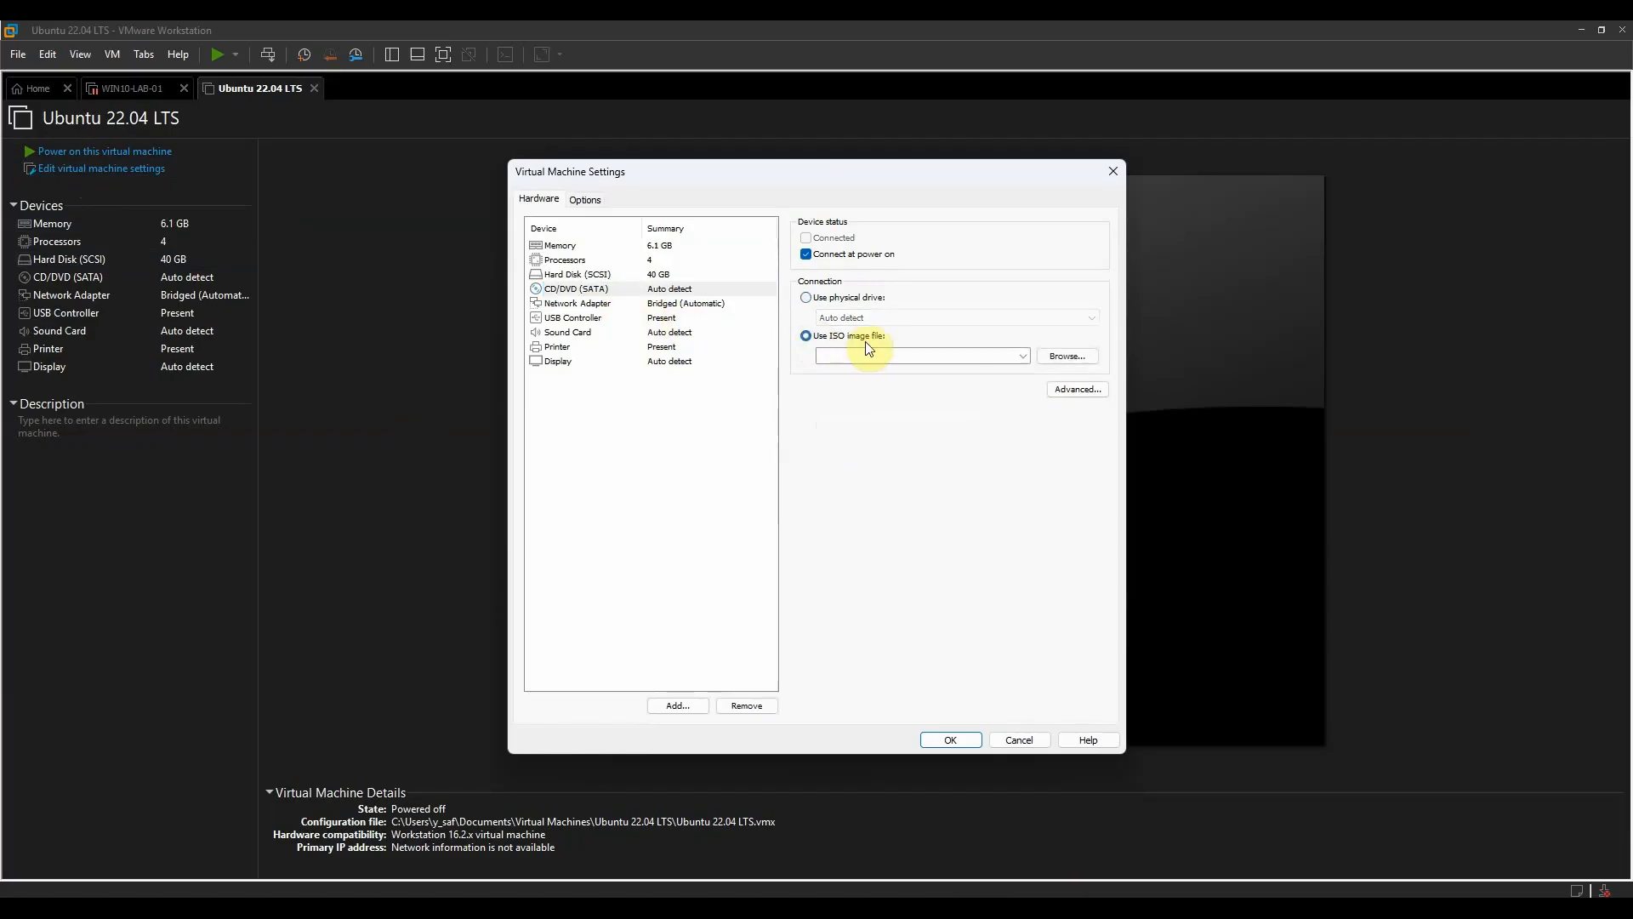
{"action": "left_click", "coordinate": [1061, 358]}
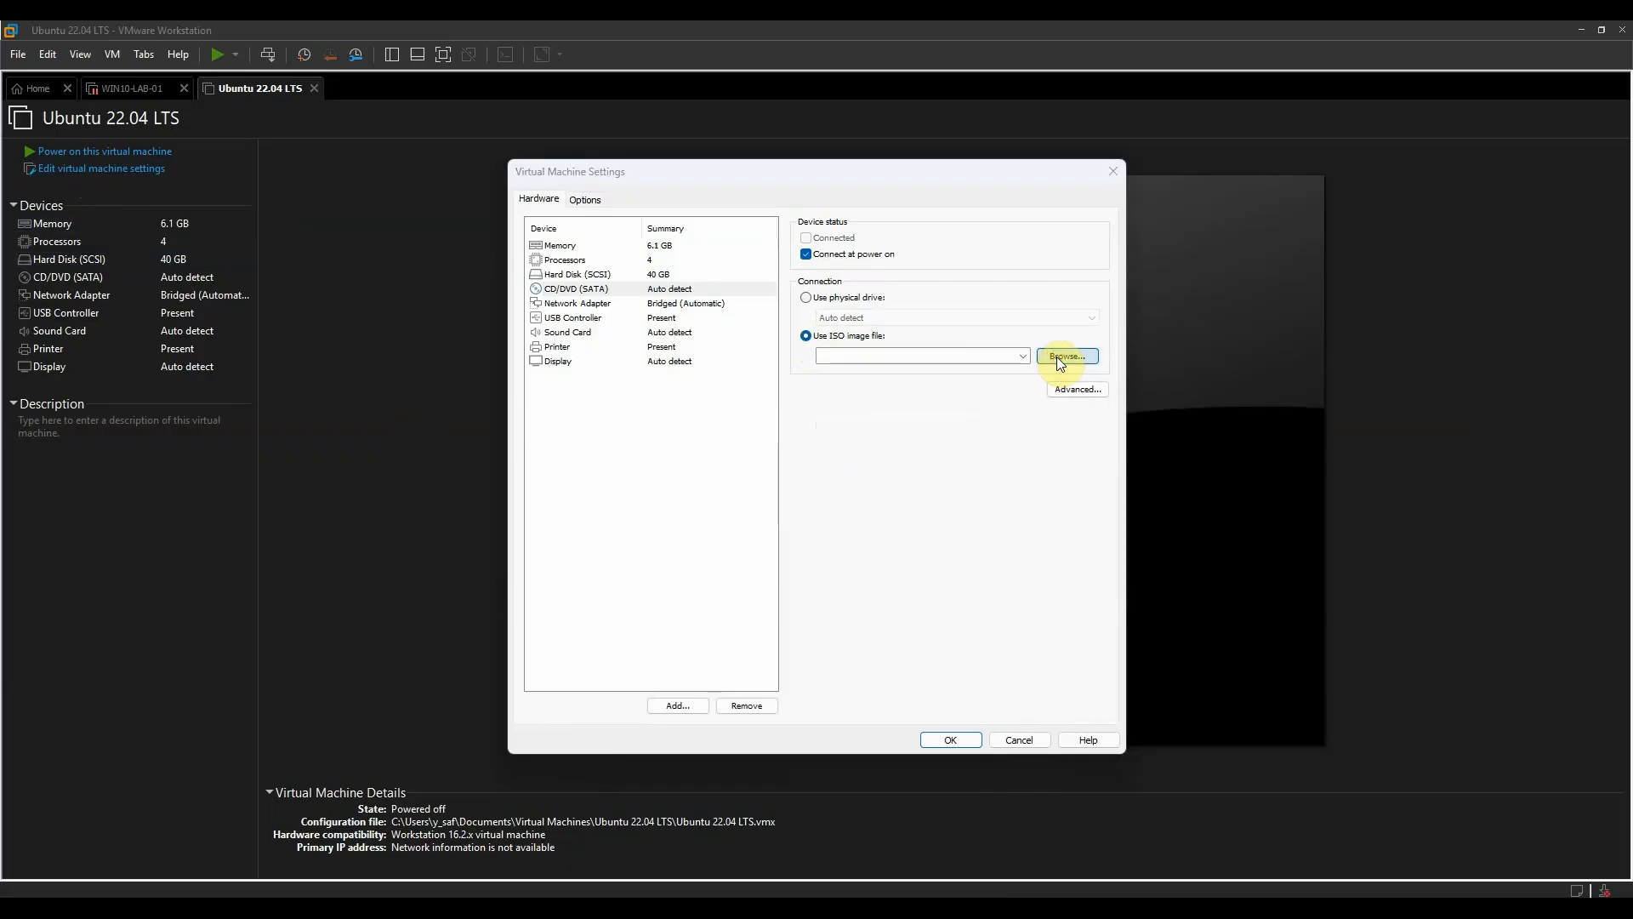
{"action": "double_click", "coordinate": [891, 336]}
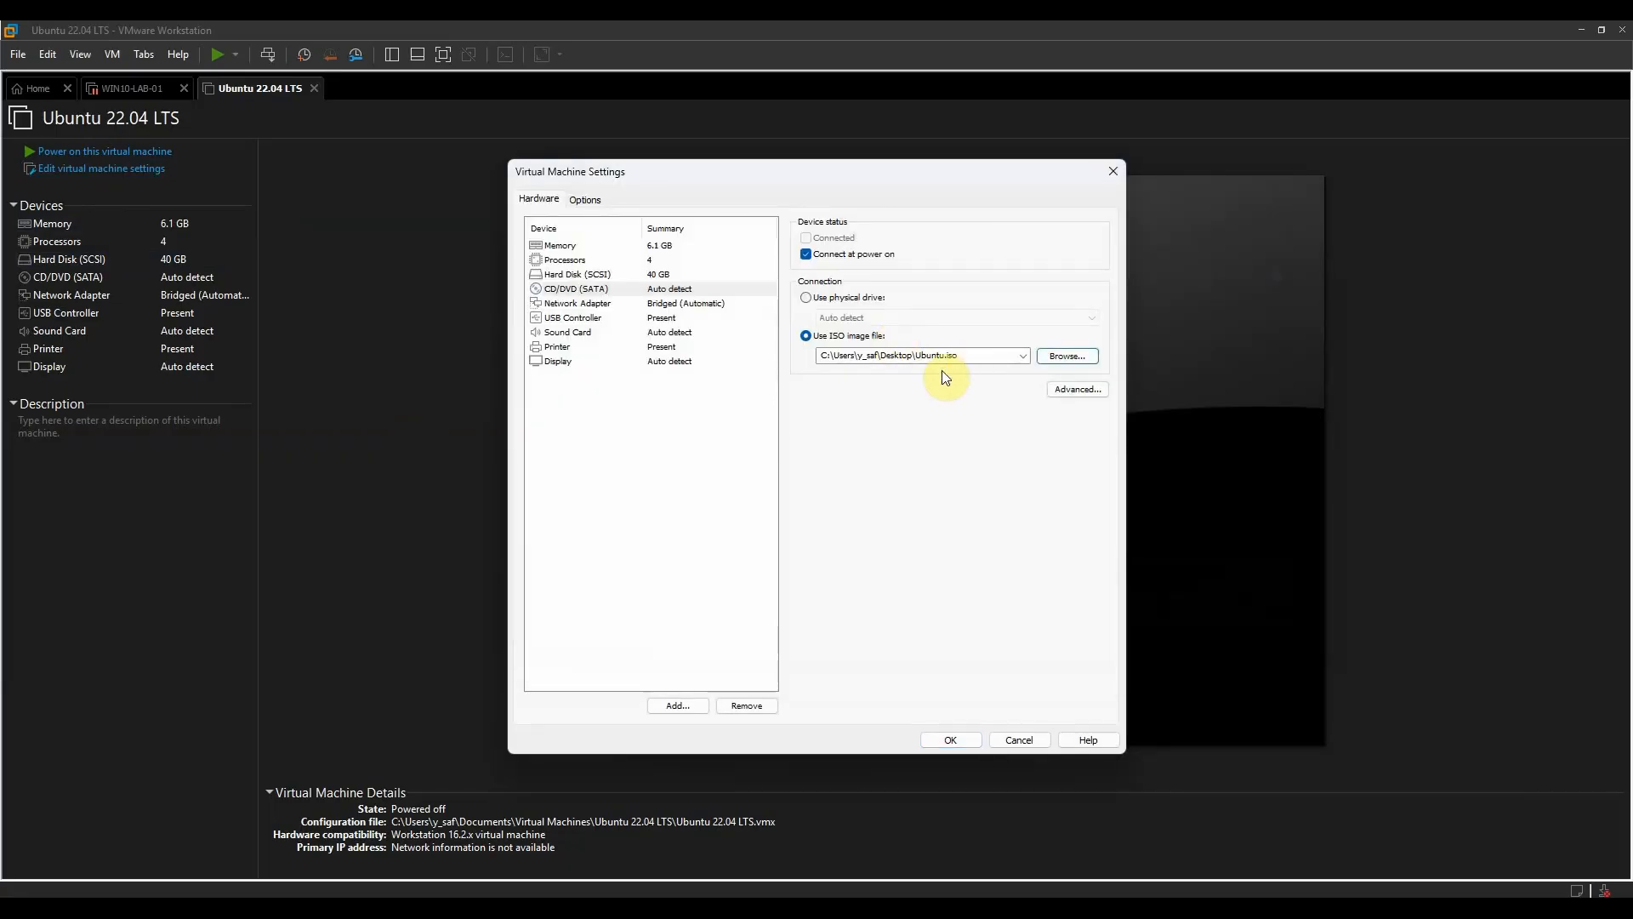
{"action": "left_click", "coordinate": [952, 737]}
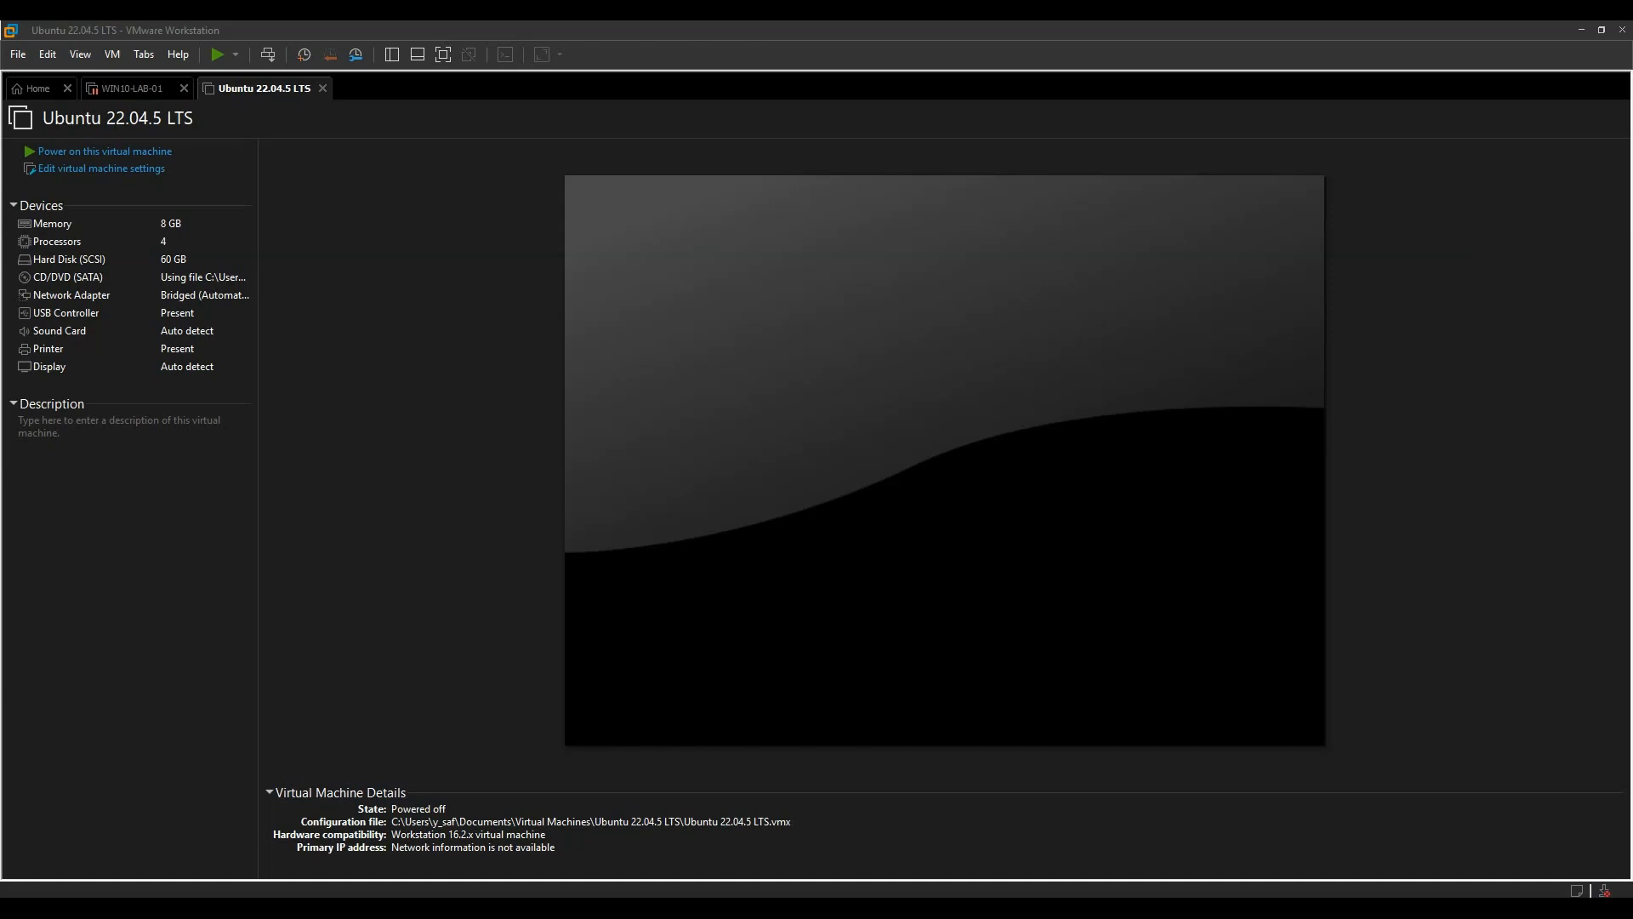
- Power on the Ubuntu 22.04.5 LTS virtual machine and sign in to the lab account with its password
{"action": "left_click", "coordinate": [125, 157]}
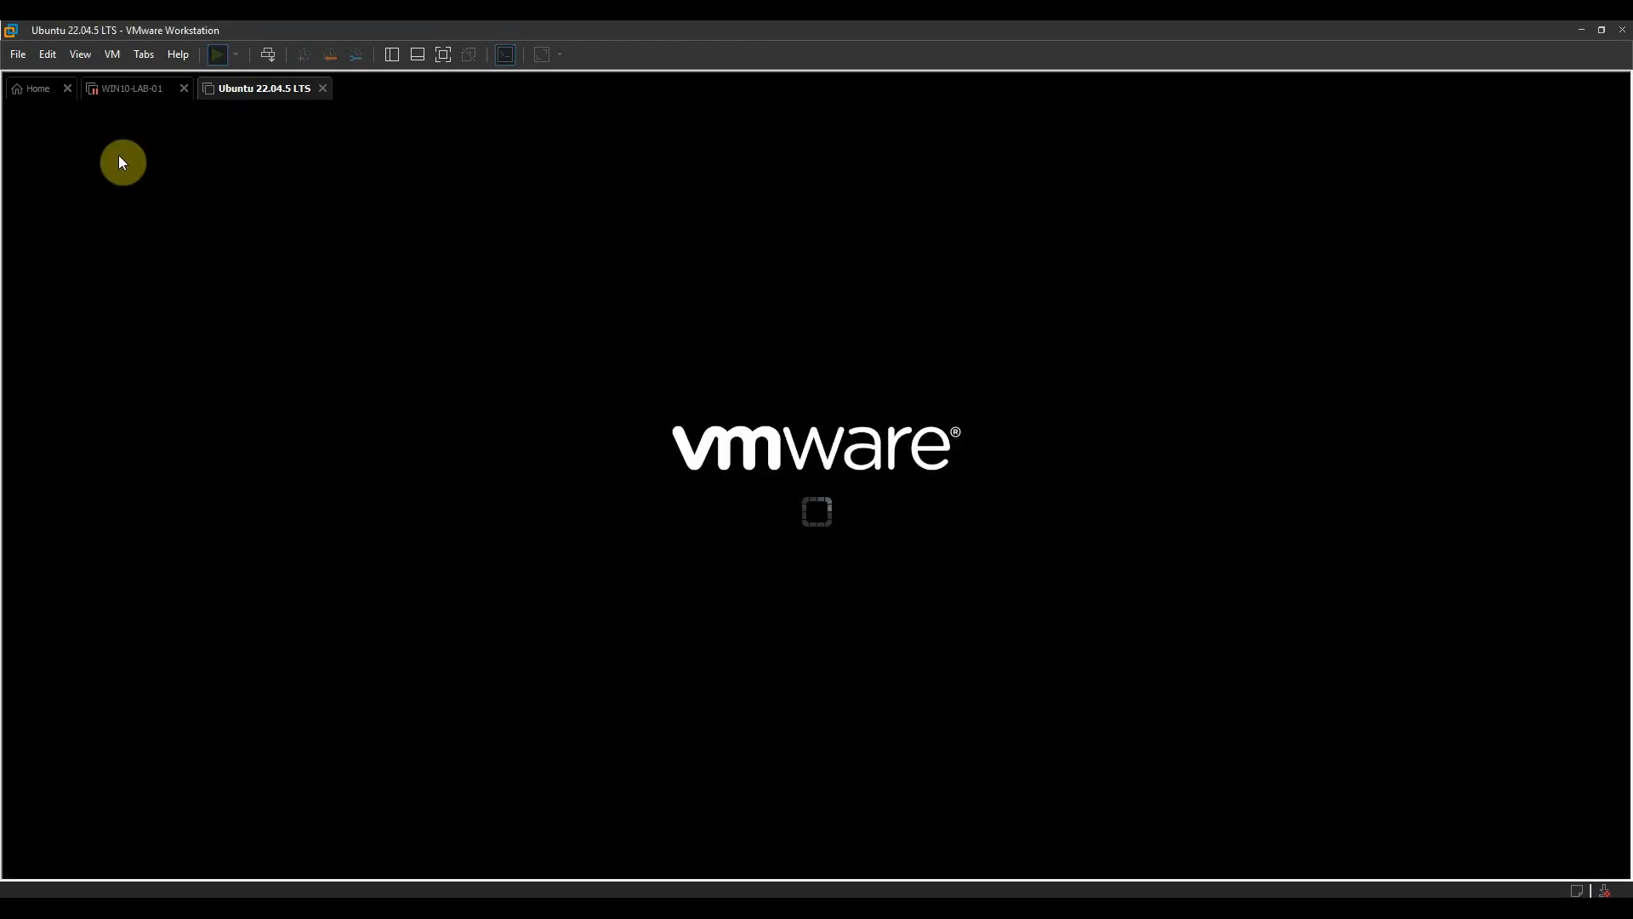
{"action": "left_click", "coordinate": [645, 605]}
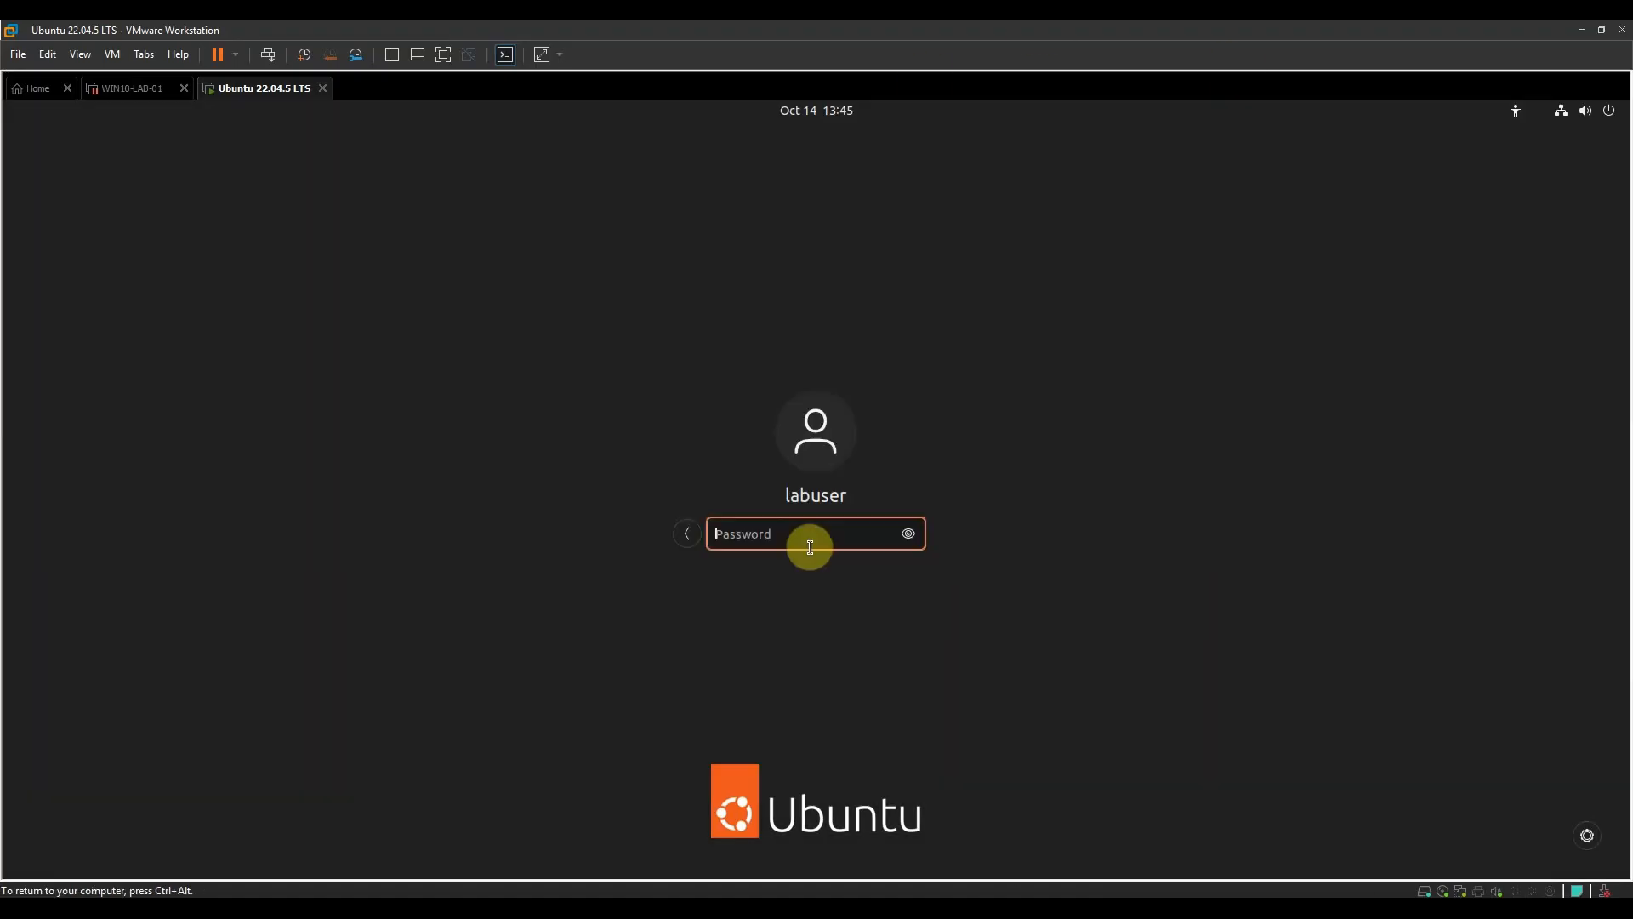
{"action": "type", "text": "*********"}
{"action": "key", "text": "Return"}
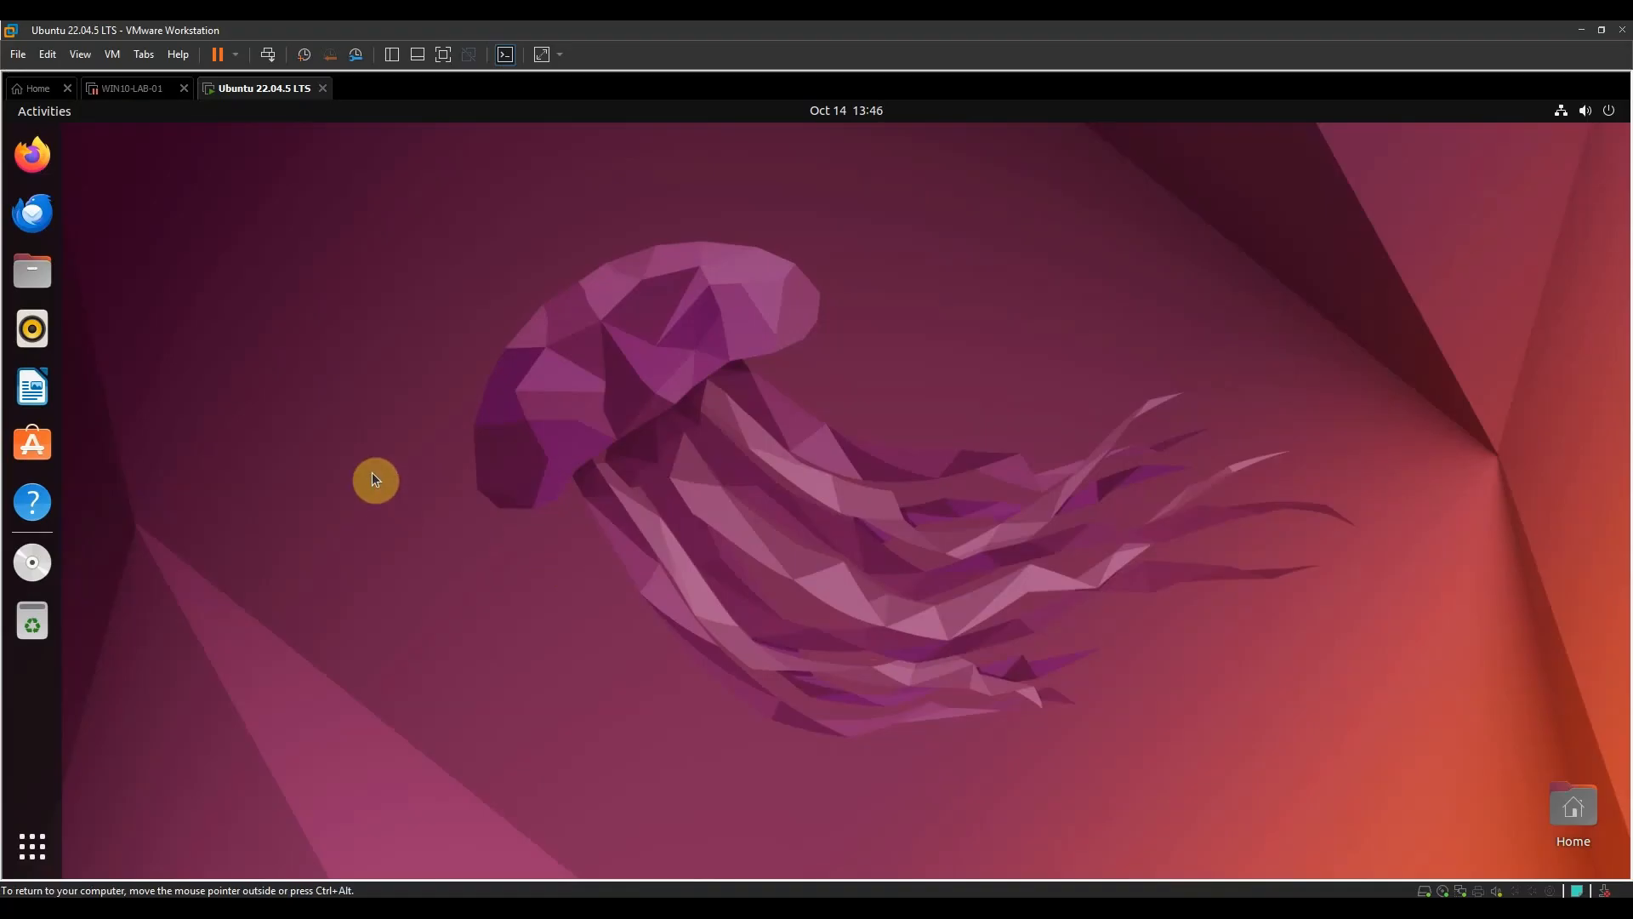
- Open a terminal from the Ubuntu desktop and test the internet connection with ping -c 4 google.com
{"action": "right_click", "coordinate": [225, 321]}
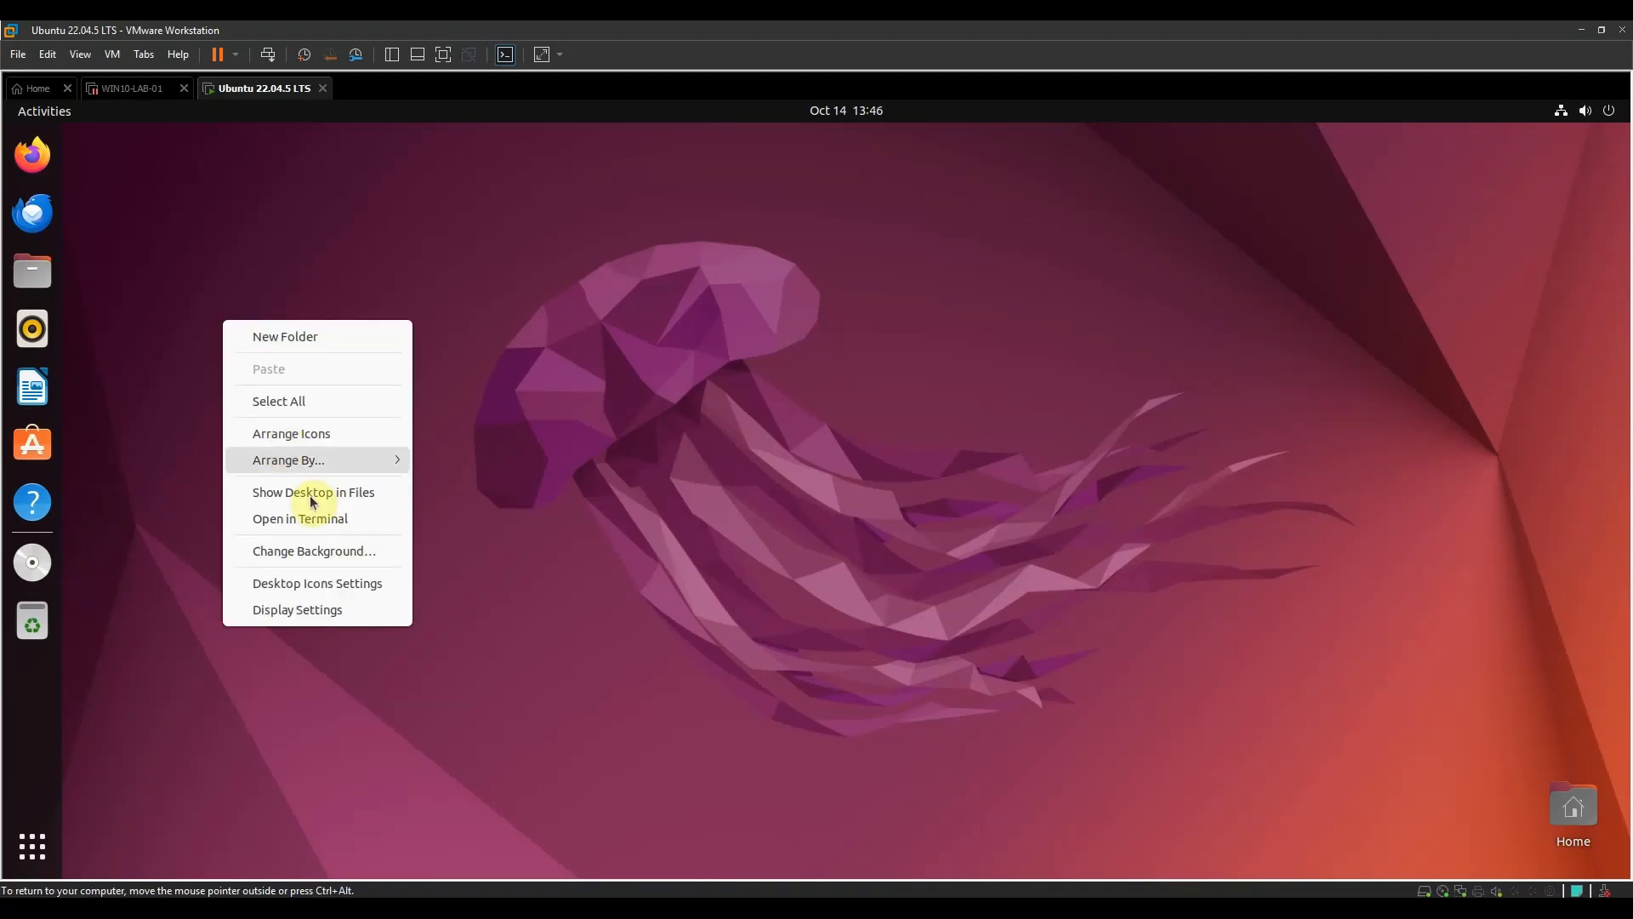
{"action": "left_click", "coordinate": [328, 527]}
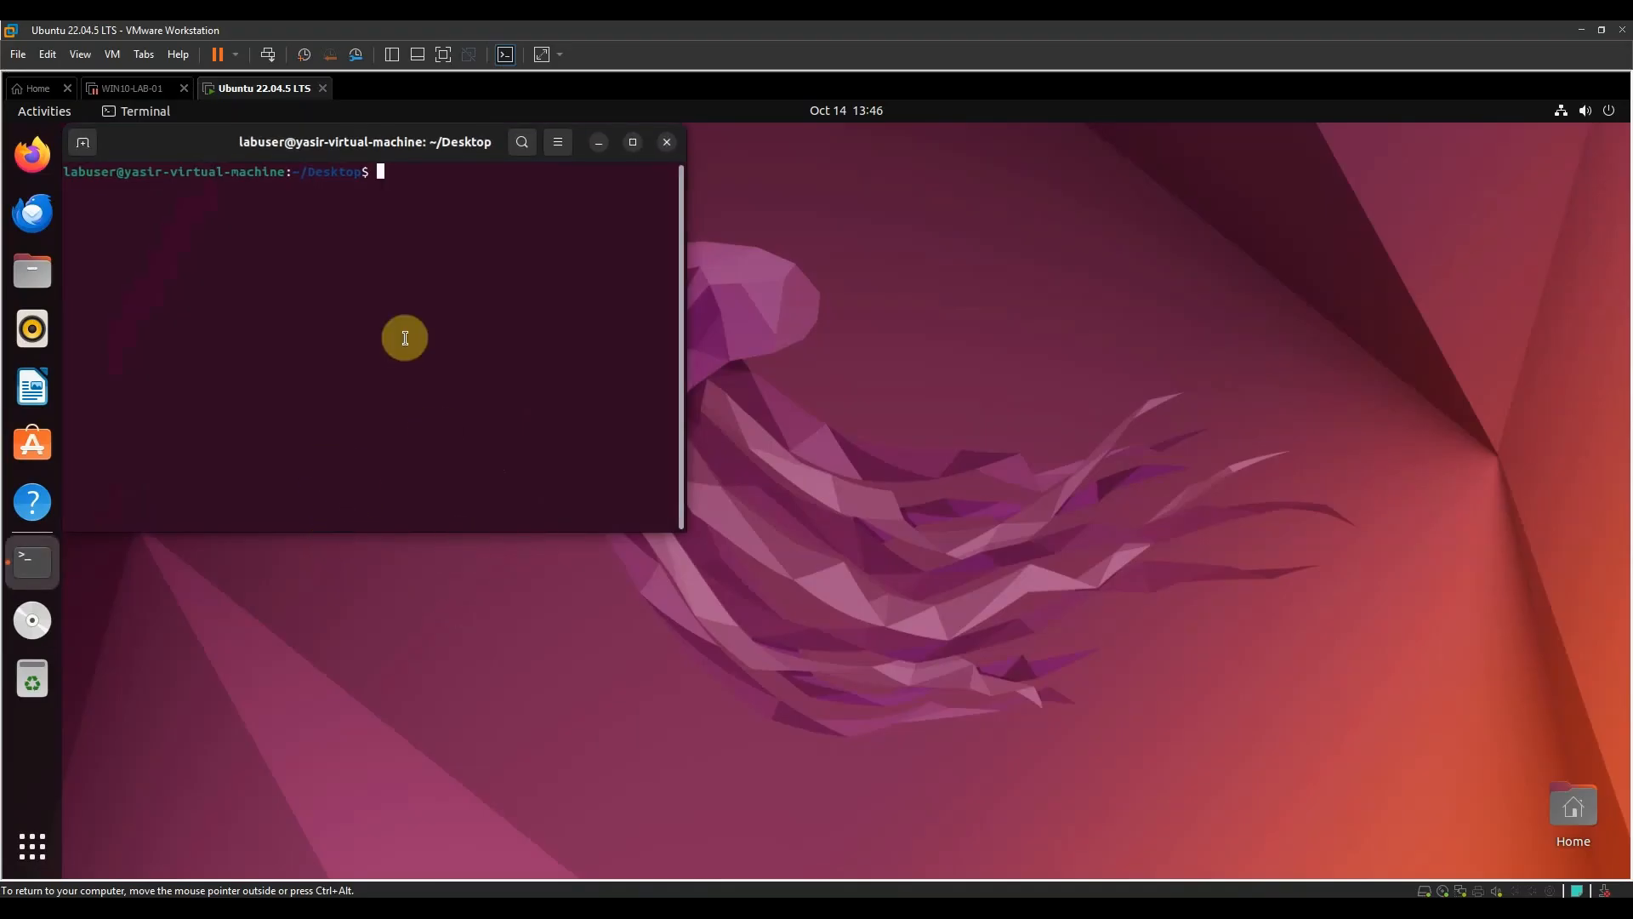
{"action": "type", "text": "ping -c 4 google.com"}
{"action": "key", "text": "Return"}
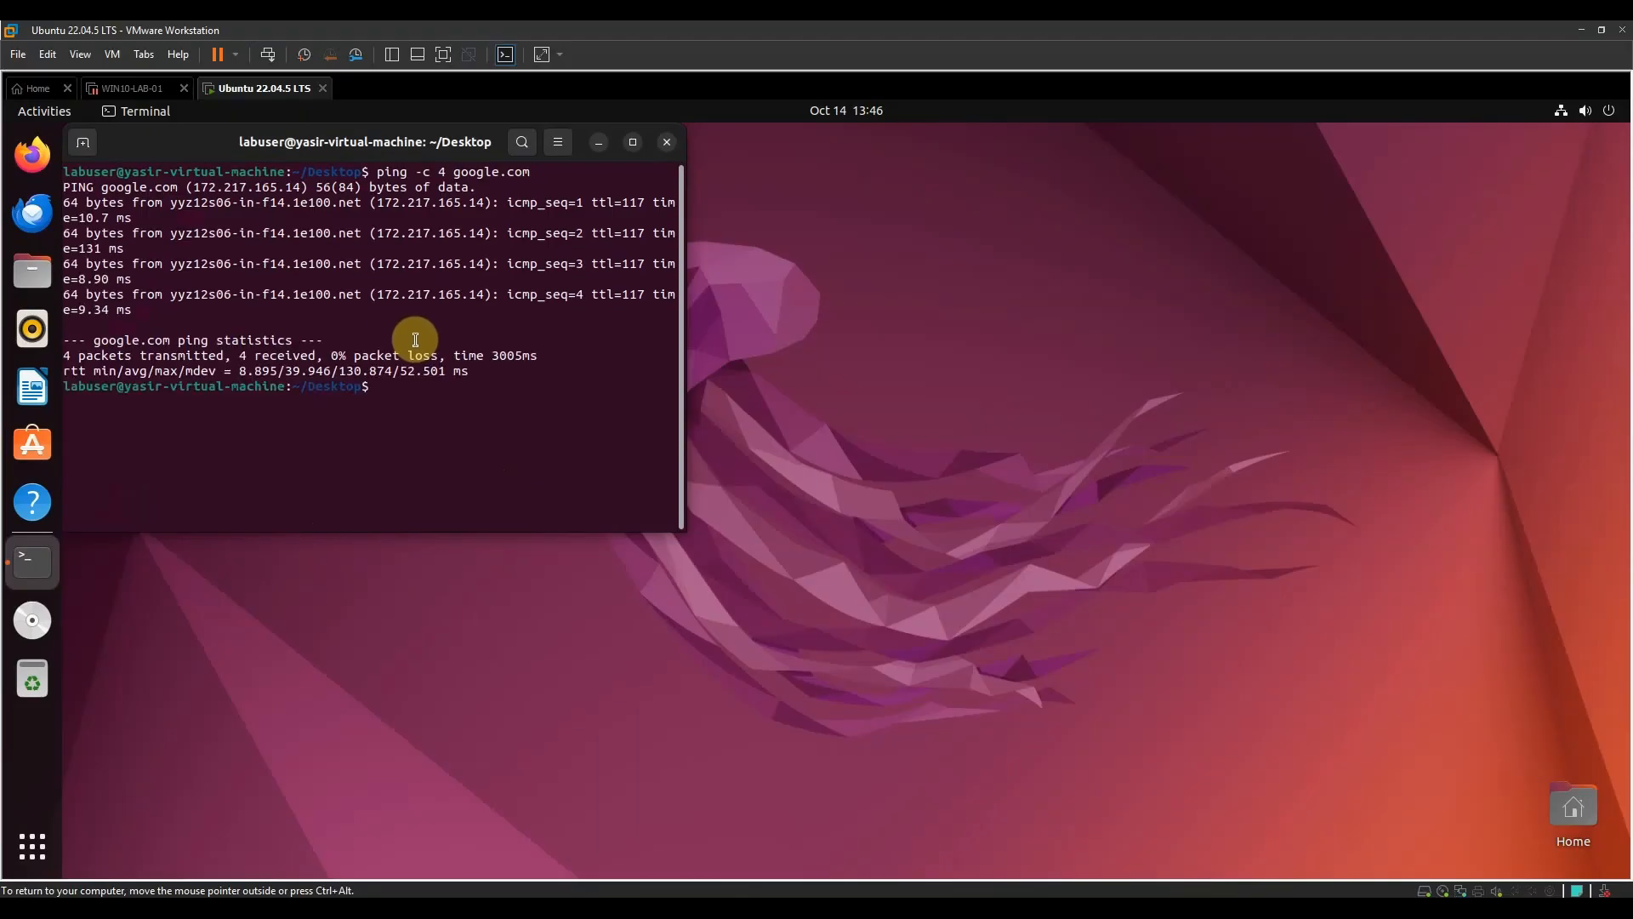
{"action": "left_click_drag", "start_coordinate": [126, 240], "coordinate": [66, 244]}
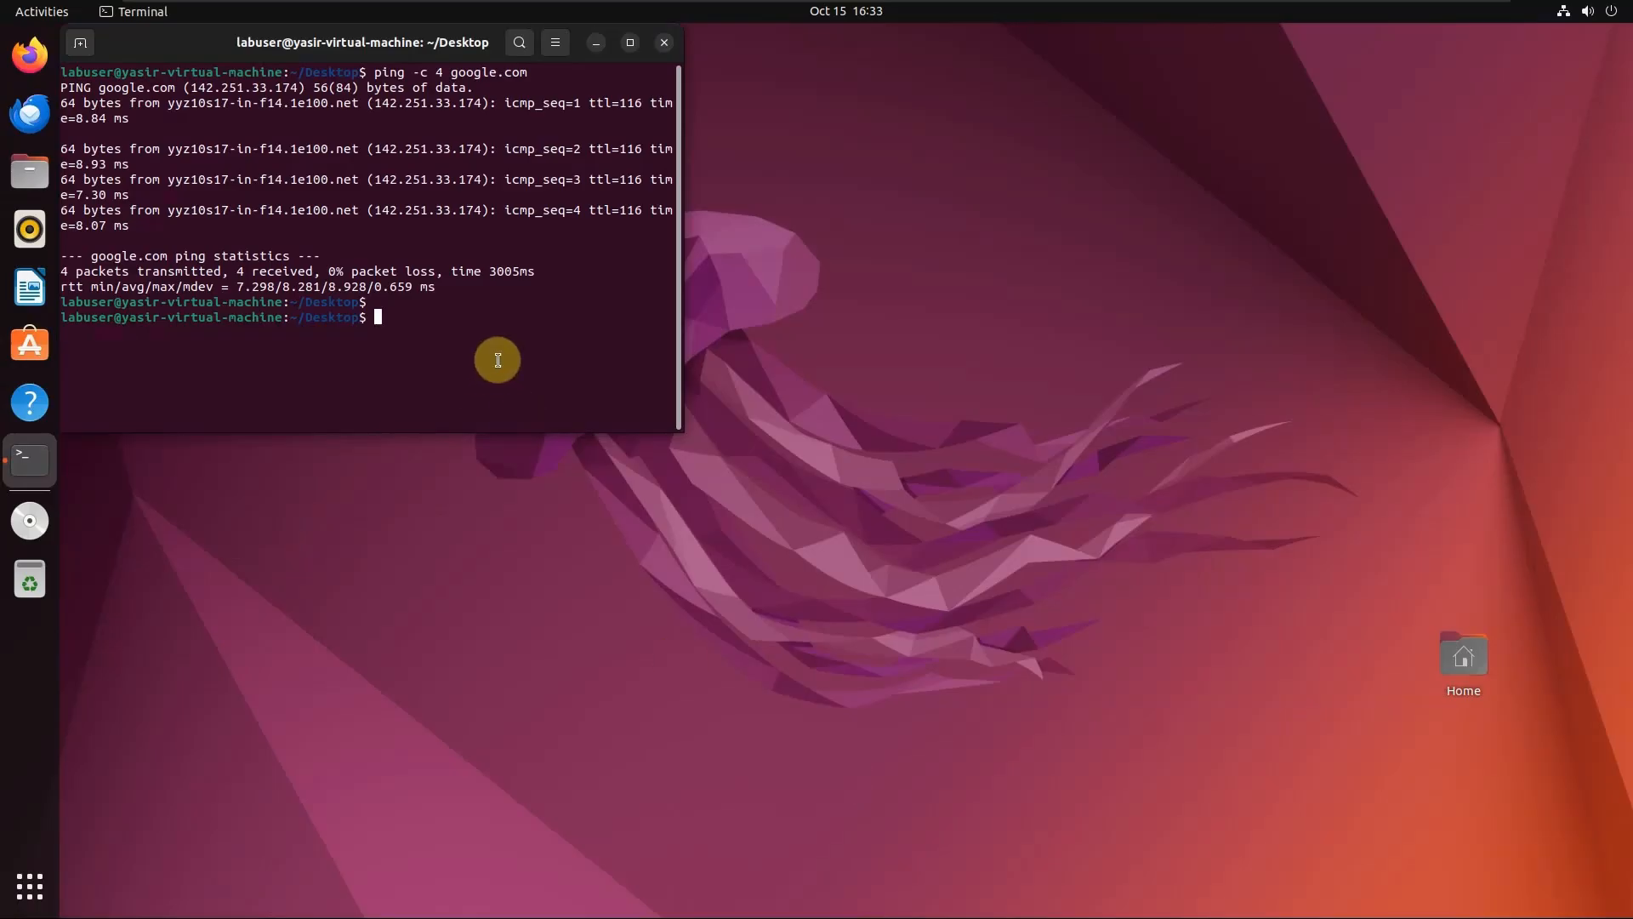
- Refresh the package lists with sudo apt update, authorizing it with the lab account's sudo password
{"action": "type", "text": "sudo apt update"}
{"action": "key", "text": "Return"}
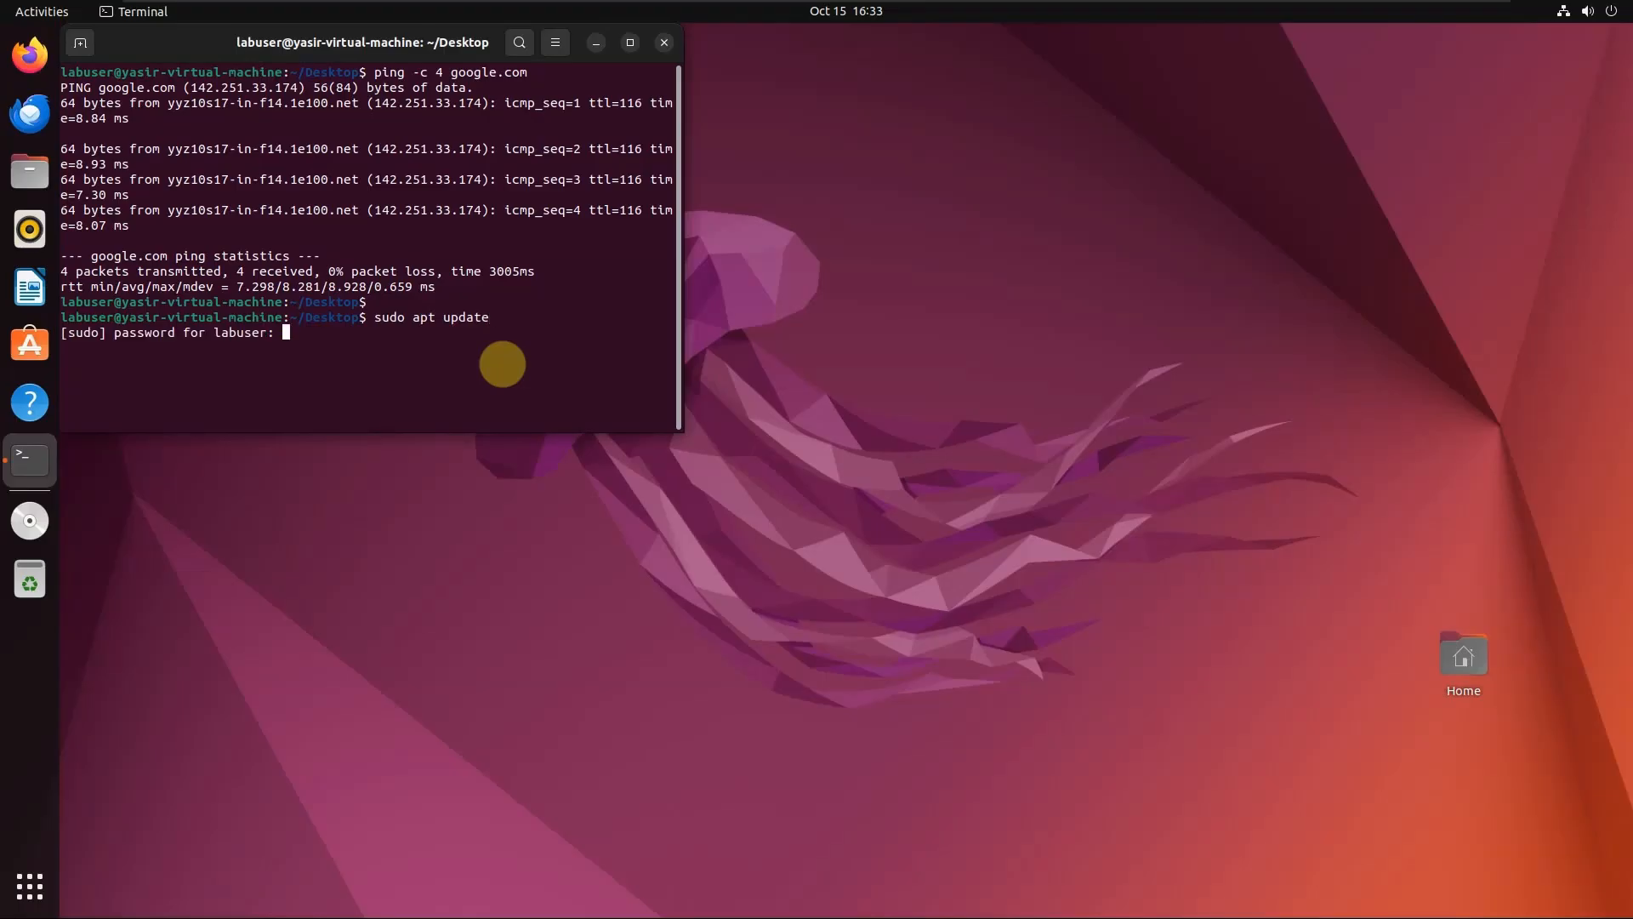
{"action": "key", "text": "Return"}
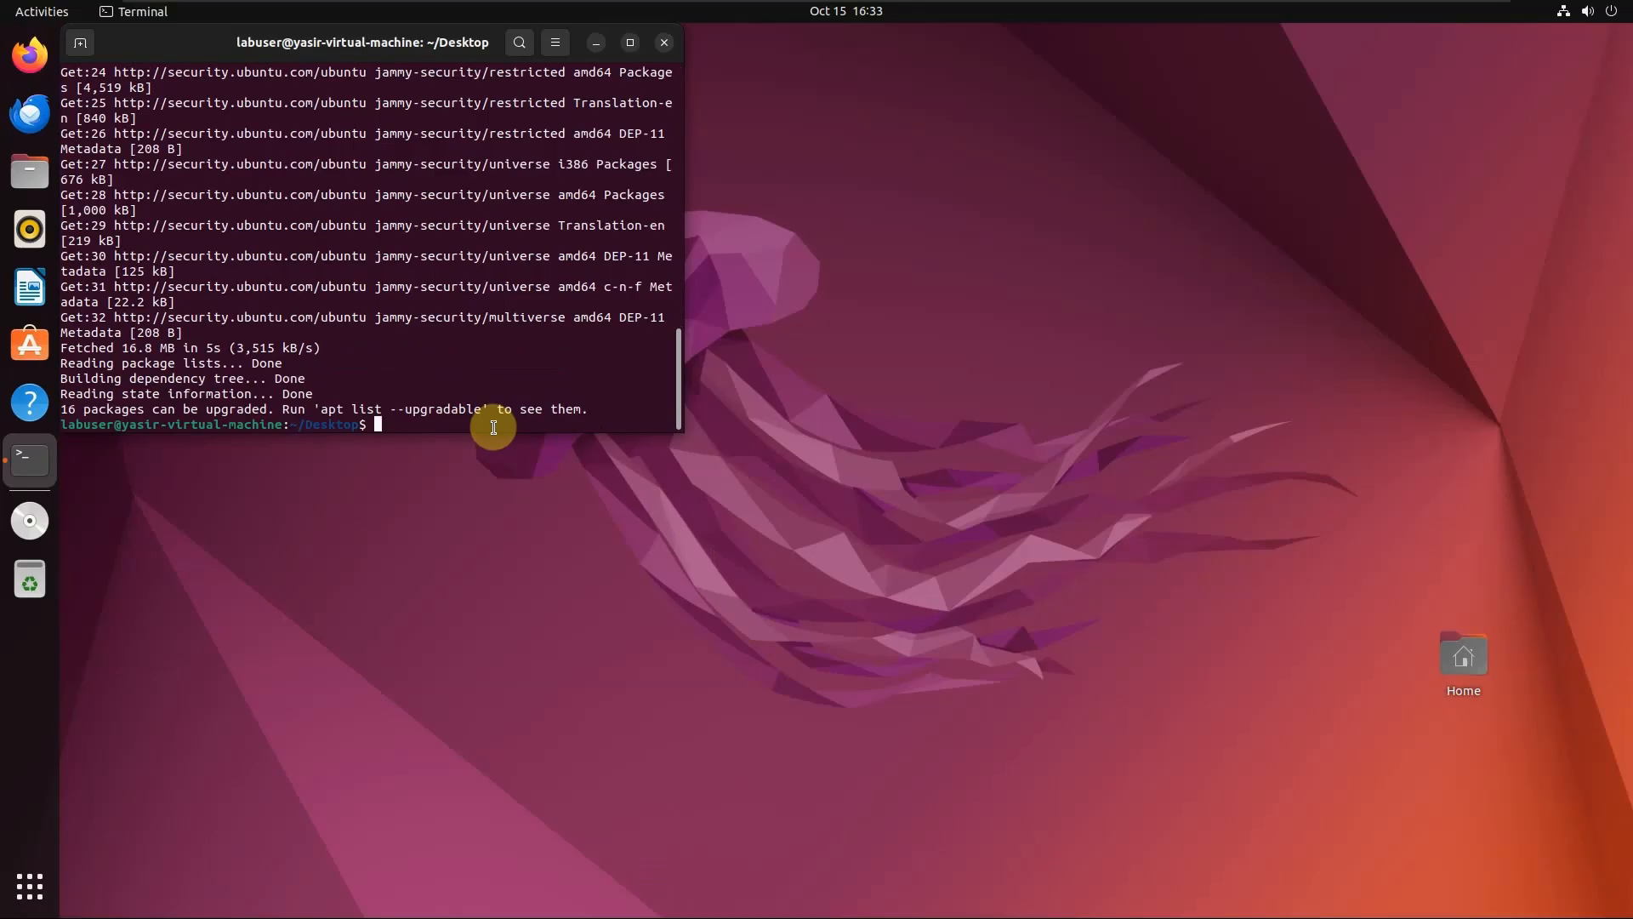
- Upgrade the installed packages without confirmation prompts by running sudo apt upgrade -y
{"action": "type", "text": "sudo apt upgrade -y"}
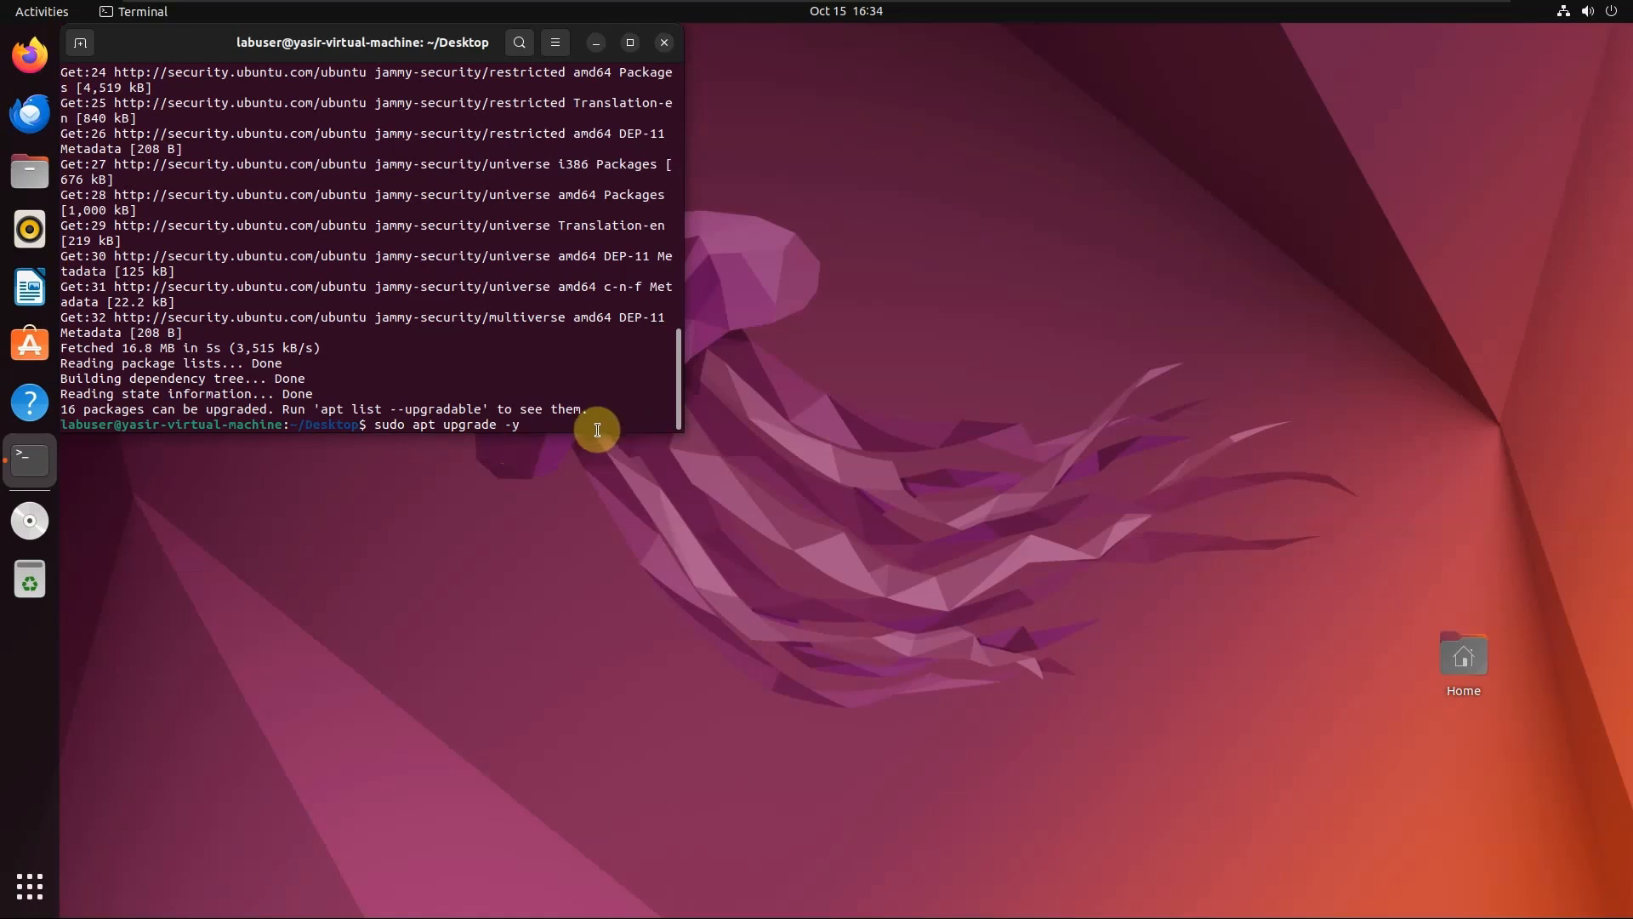
{"action": "key", "text": "Return"}
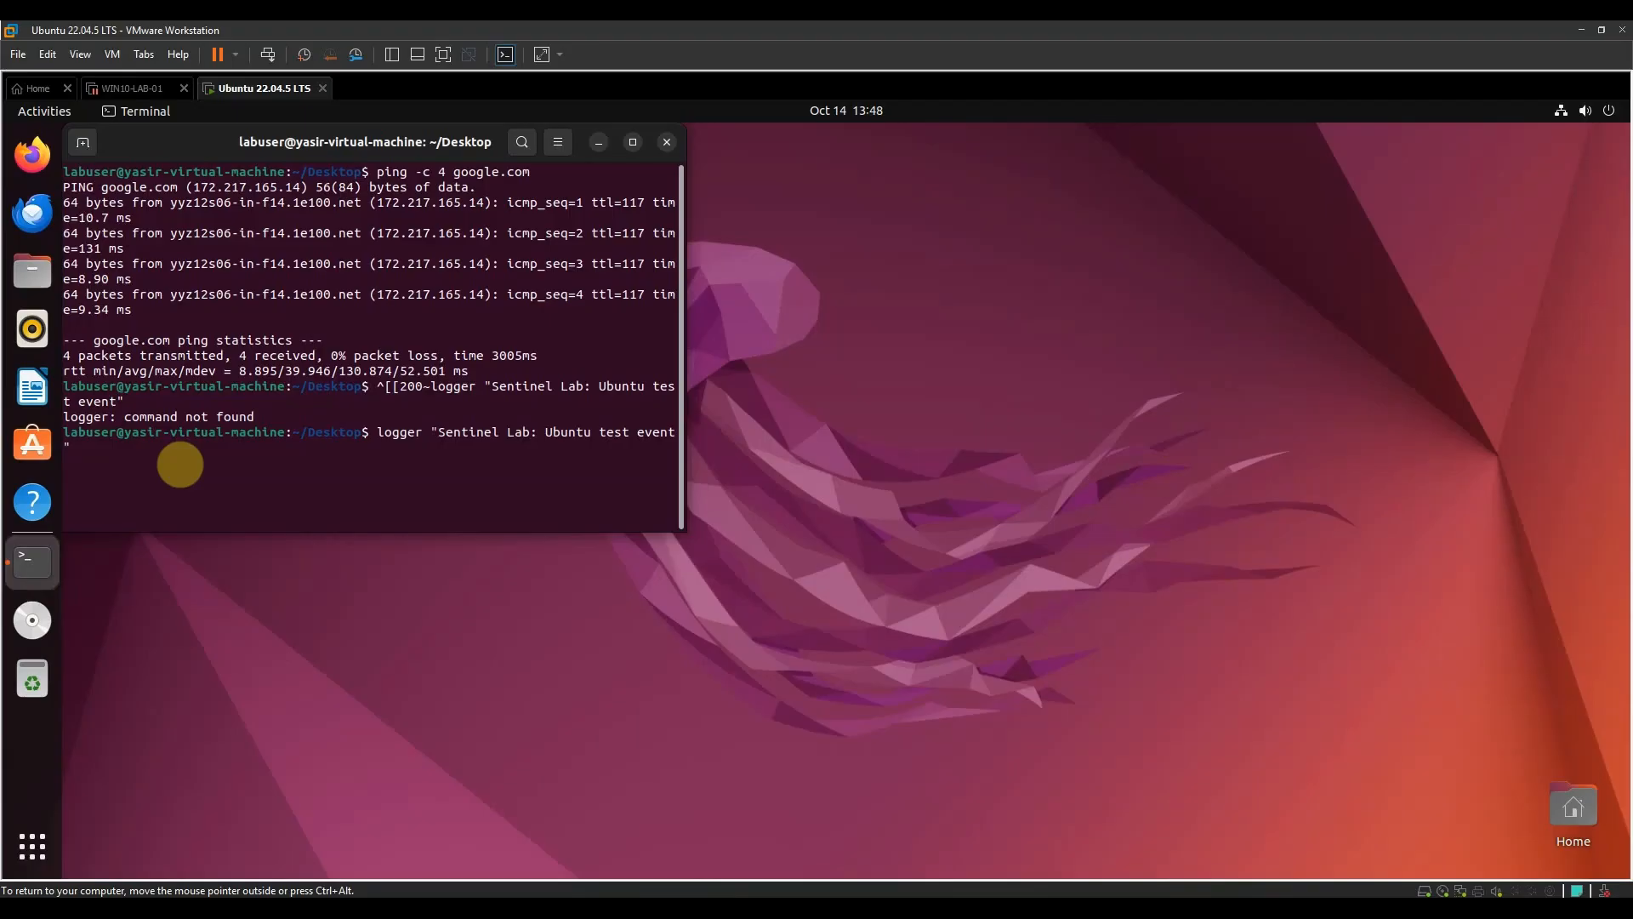
- Run logger "Sentinel Lab: Ubuntu test event", paste the path /var/log/syslog at the terminal prompt, and release input from the virtual machine
{"action": "key", "text": "Return"}
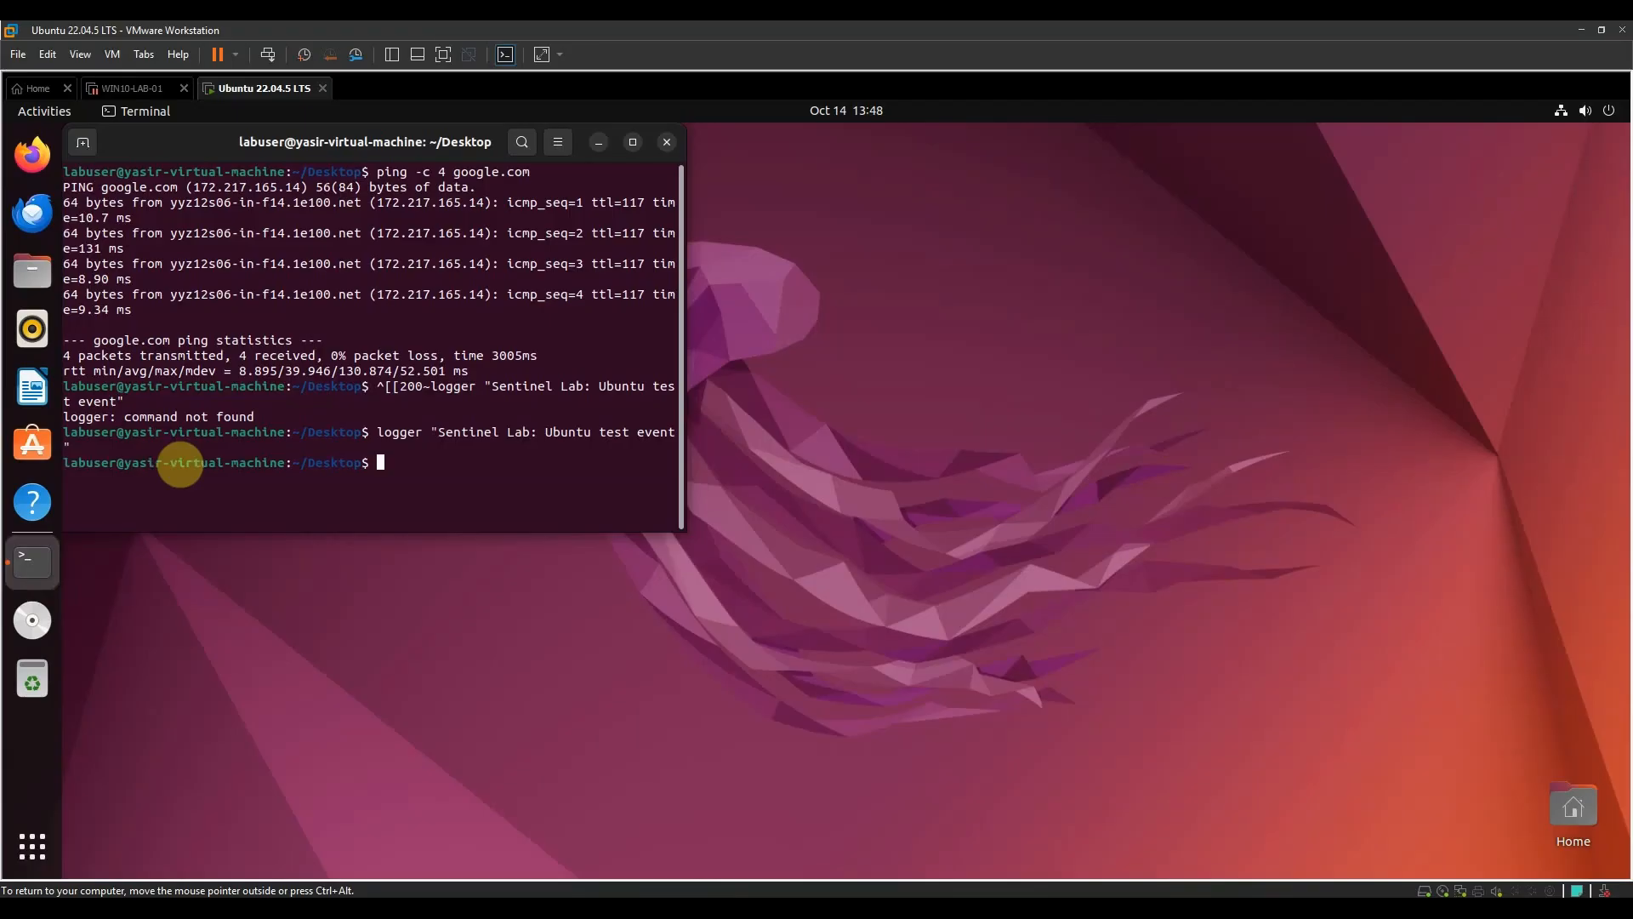
{"action": "right_click", "coordinate": [388, 467]}
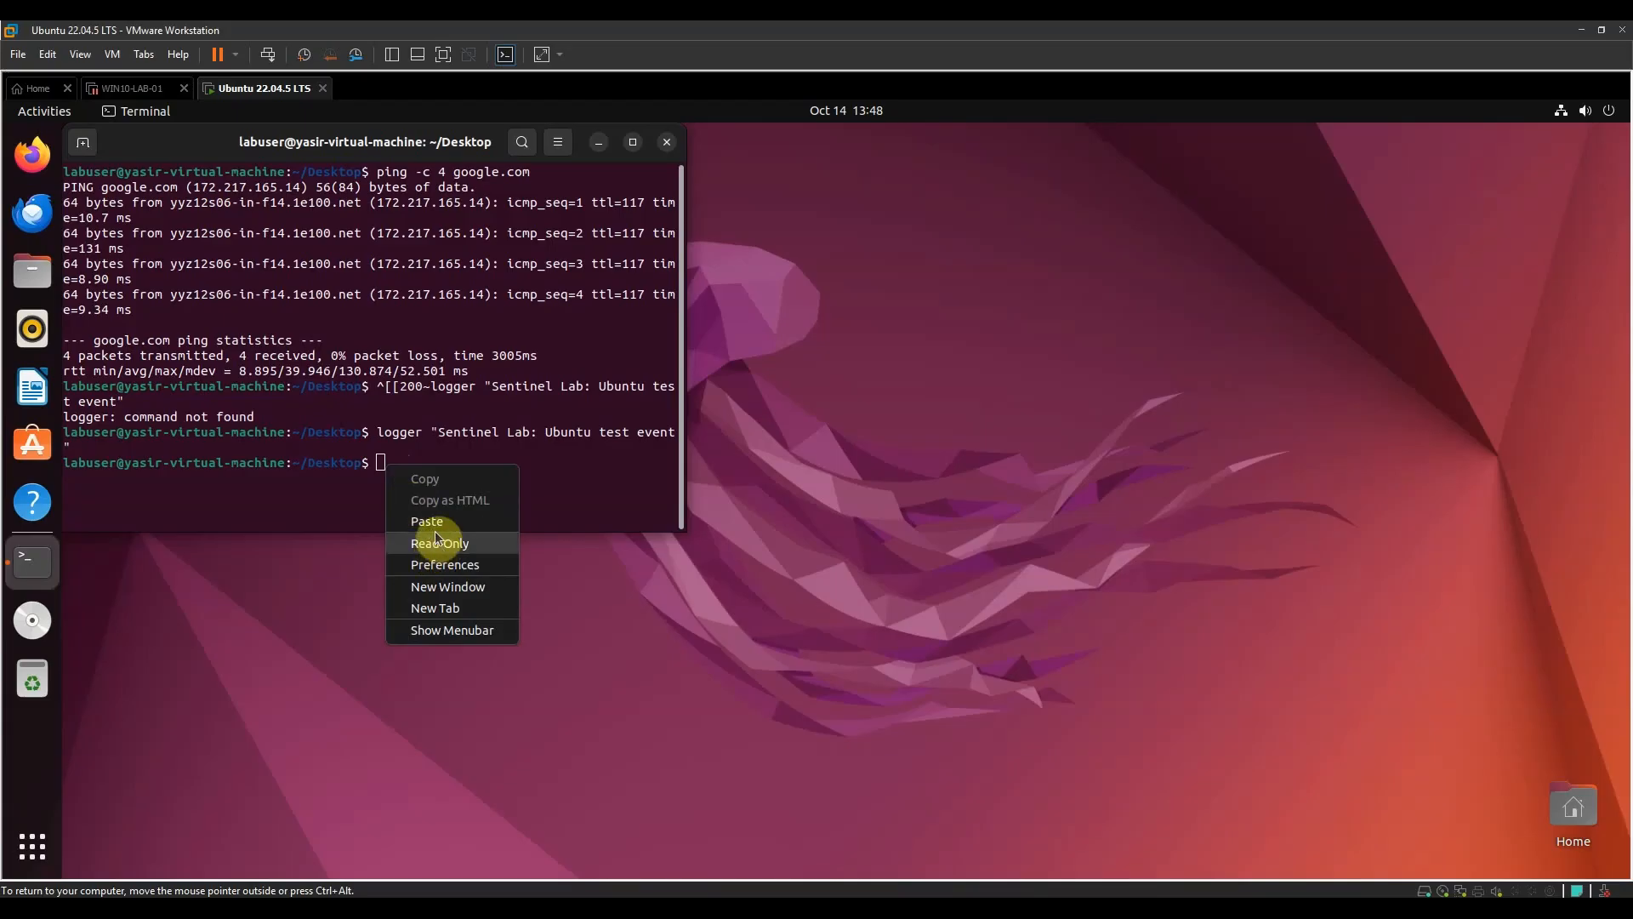
{"action": "left_click", "coordinate": [425, 519]}
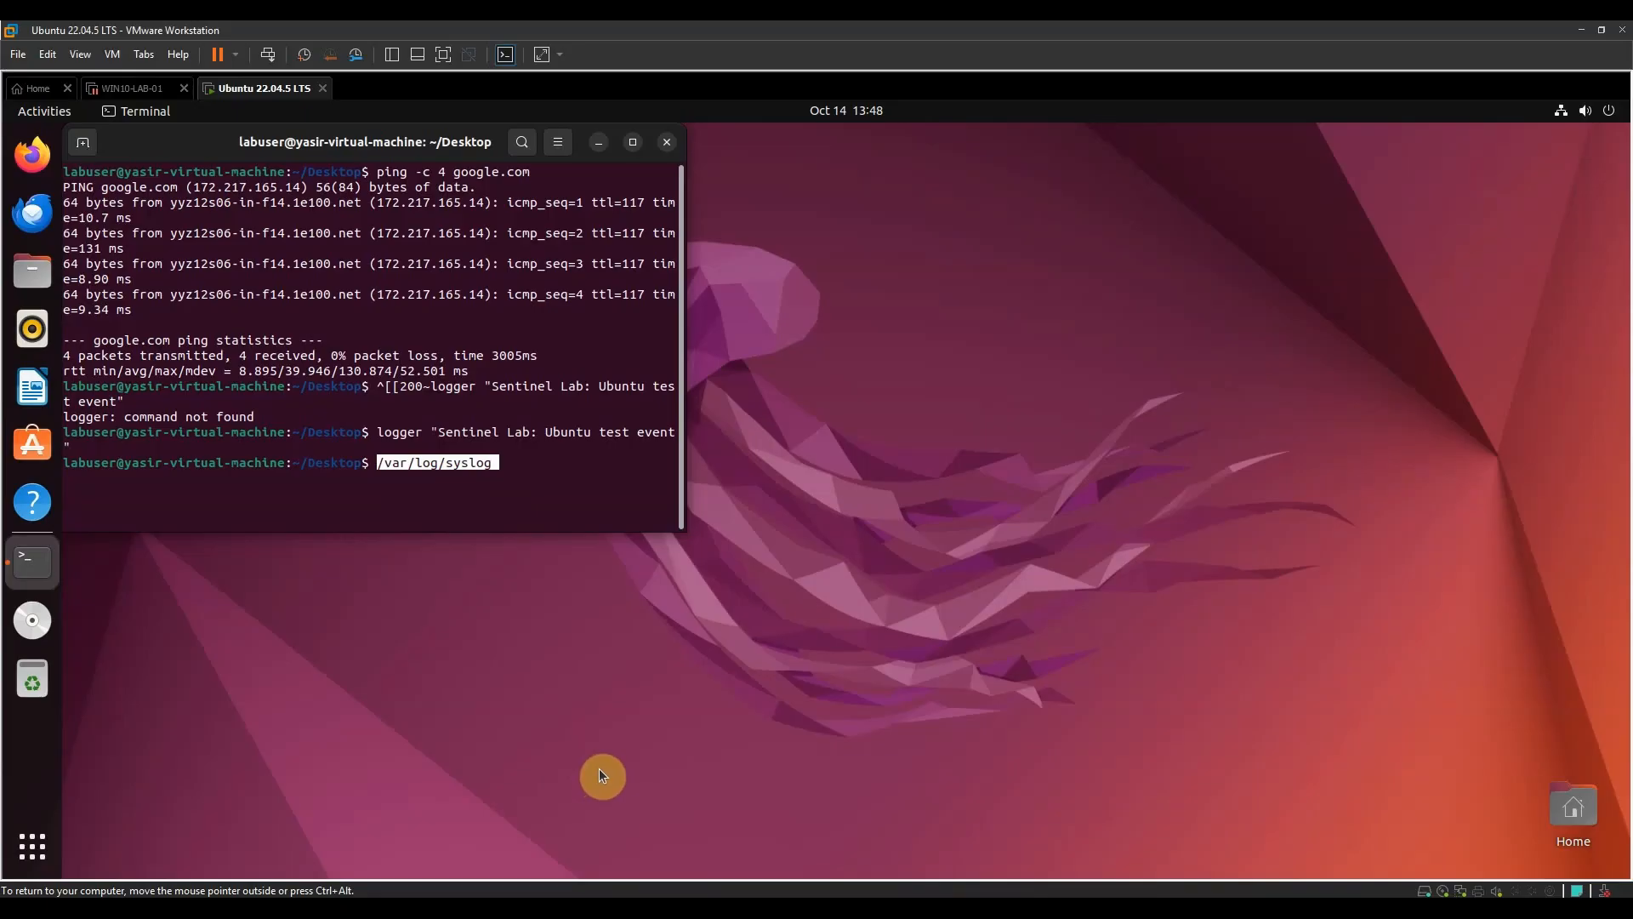
{"action": "key", "text": "ctrl+alt"}
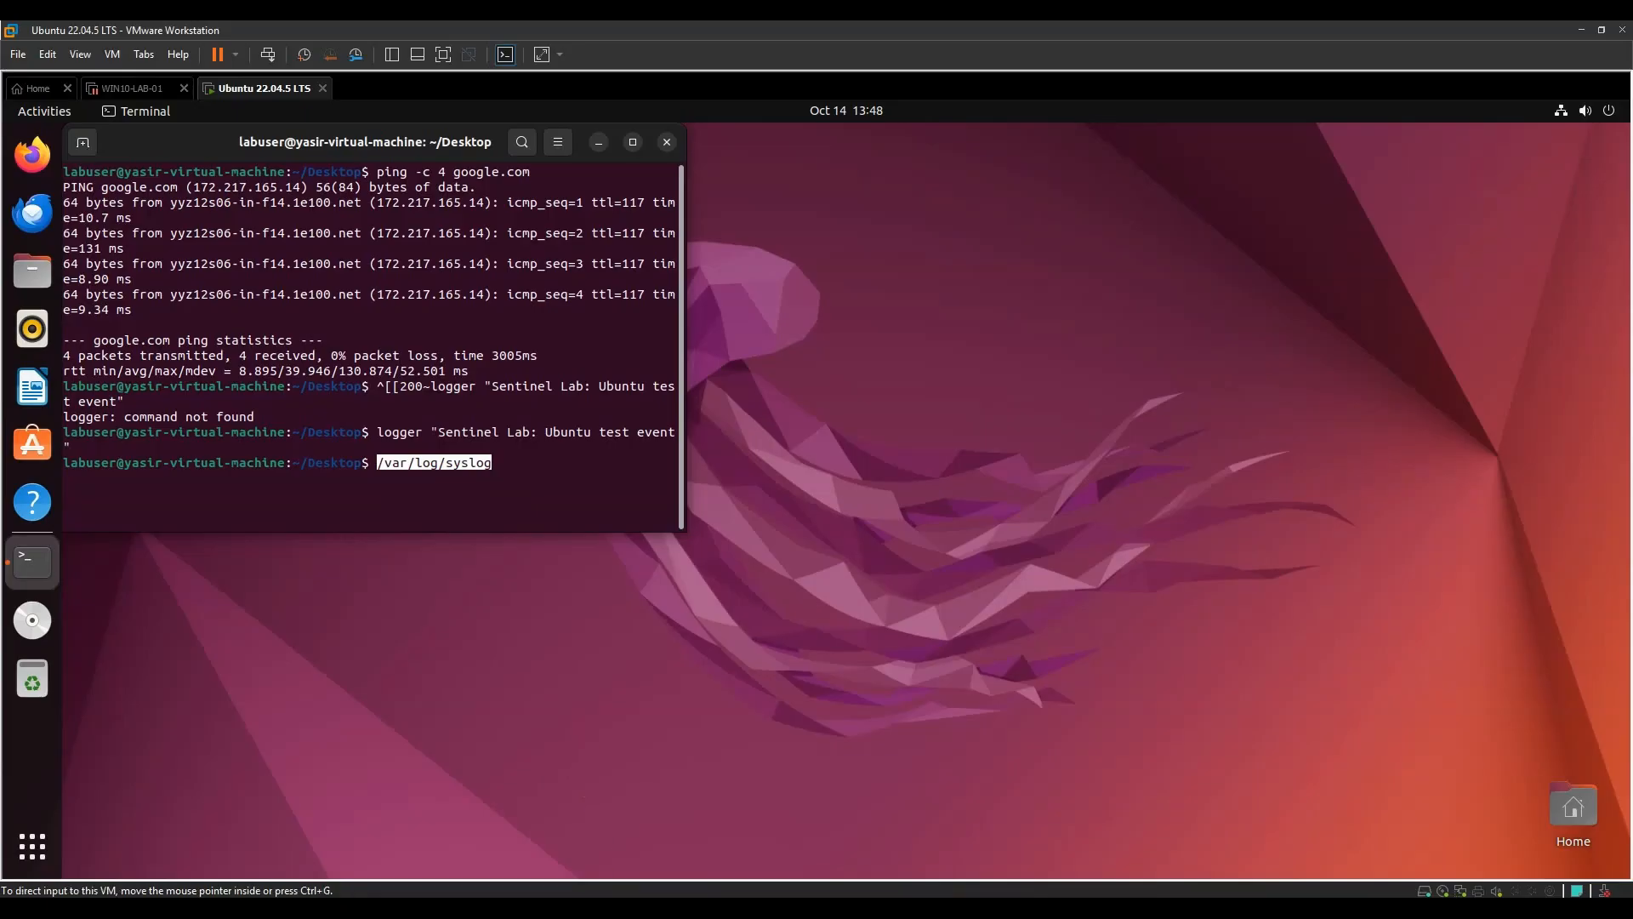